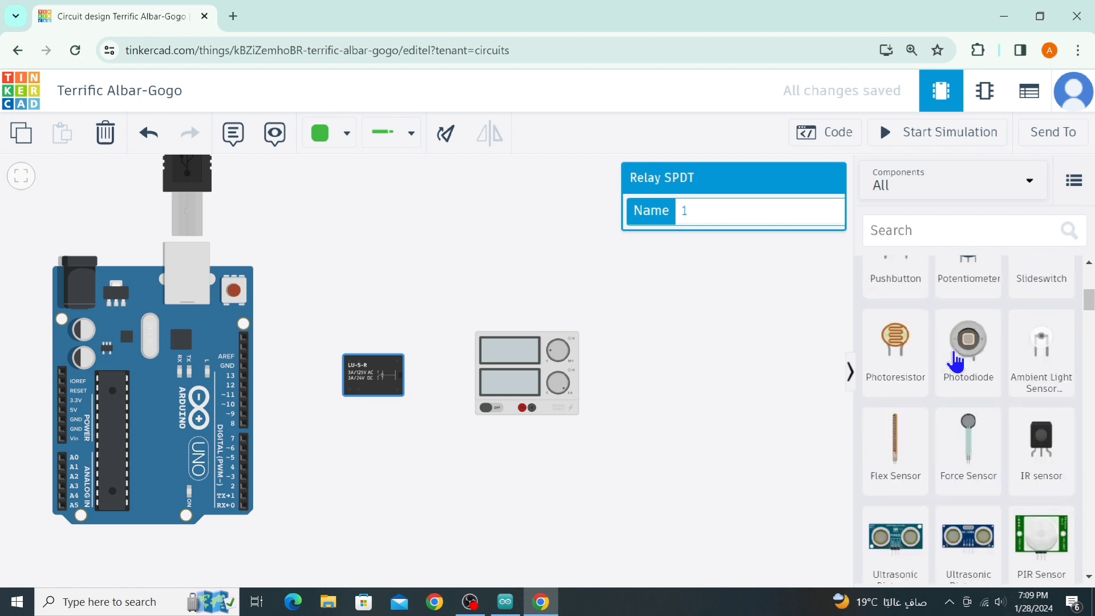
- Place a pushbutton between the Arduino and the relay and wire its lower-left terminal to Arduino pin 7 in turquoise
drag(904, 486, 292, 401)
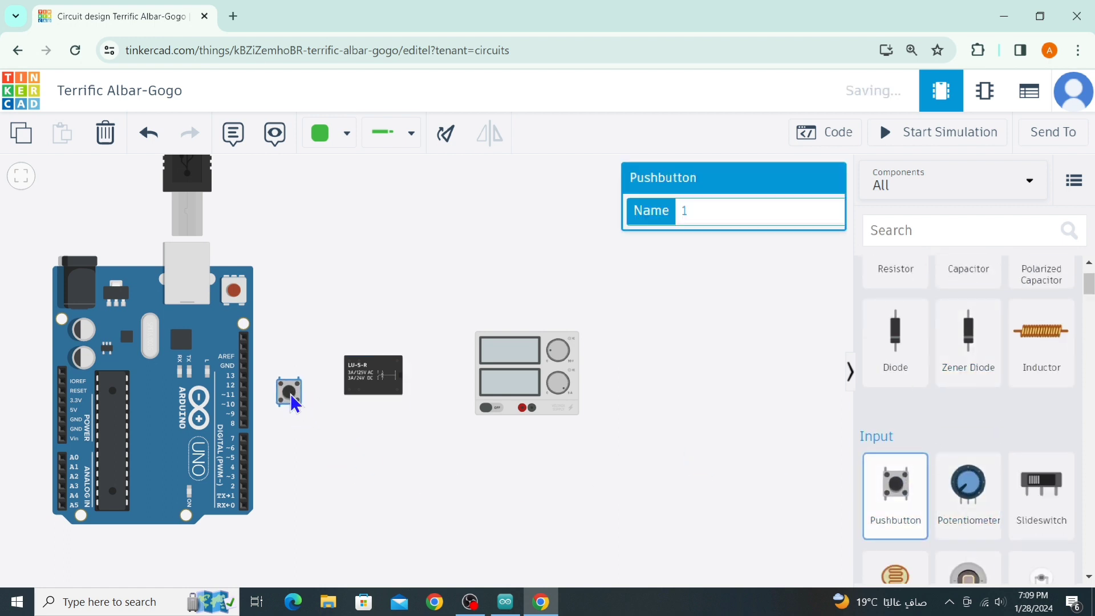
drag(308, 464, 337, 462)
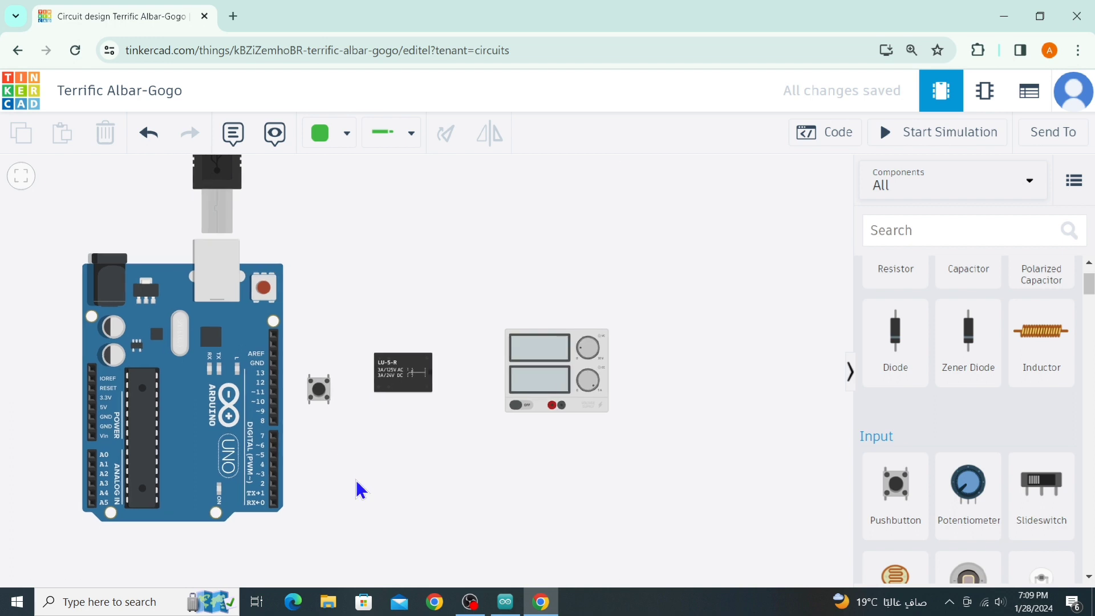
click(345, 135)
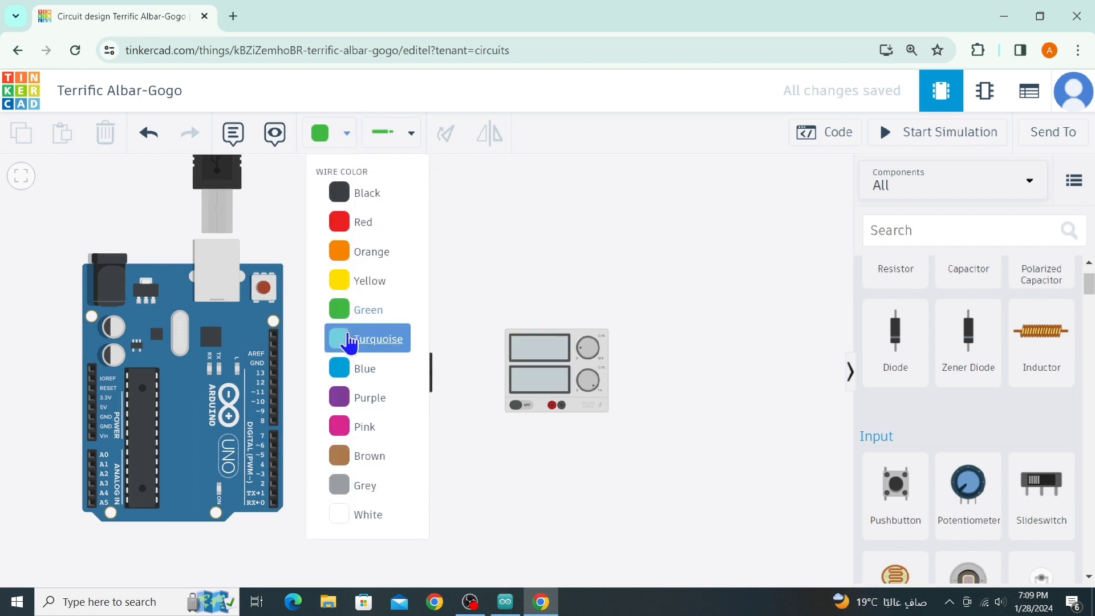
click(344, 339)
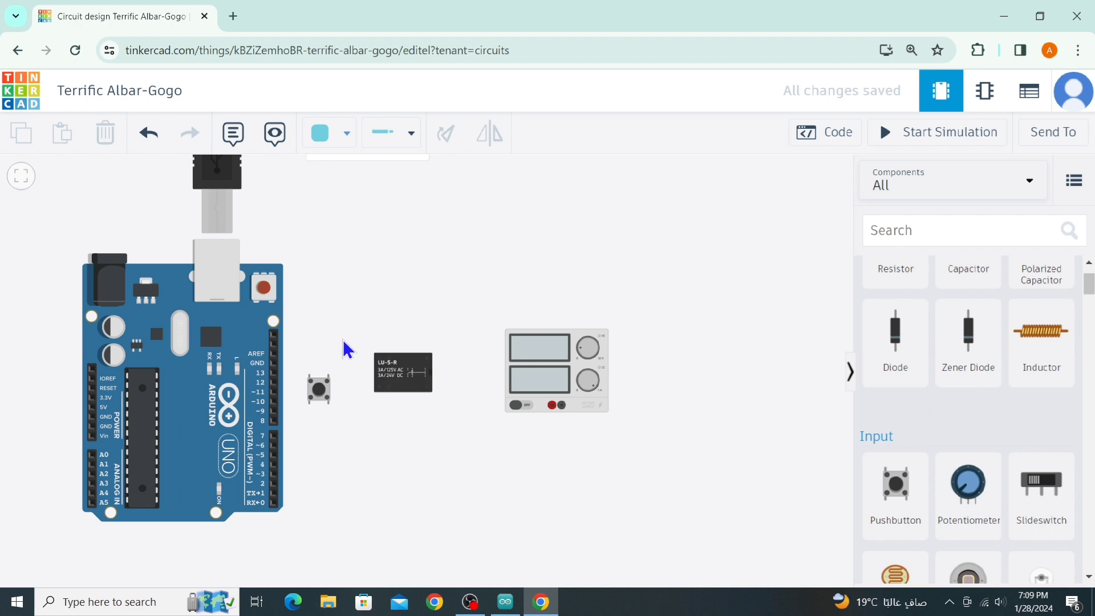
click(273, 436)
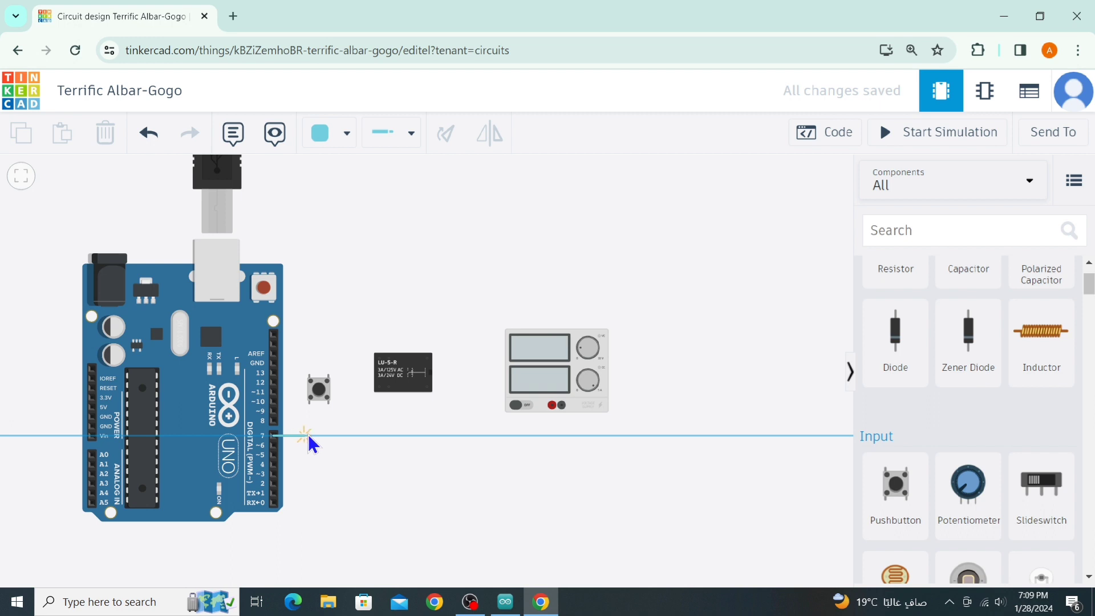
click(308, 435)
click(309, 403)
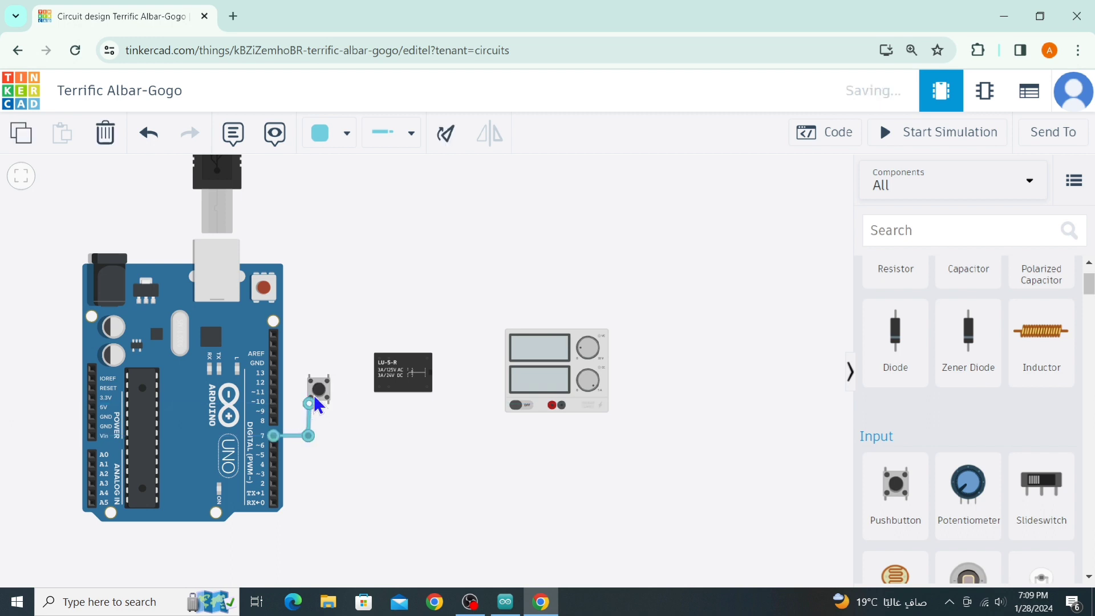
- Connect the Arduino's digital-side GND pin to the pushbutton's upper-right terminal with a black wire
click(324, 137)
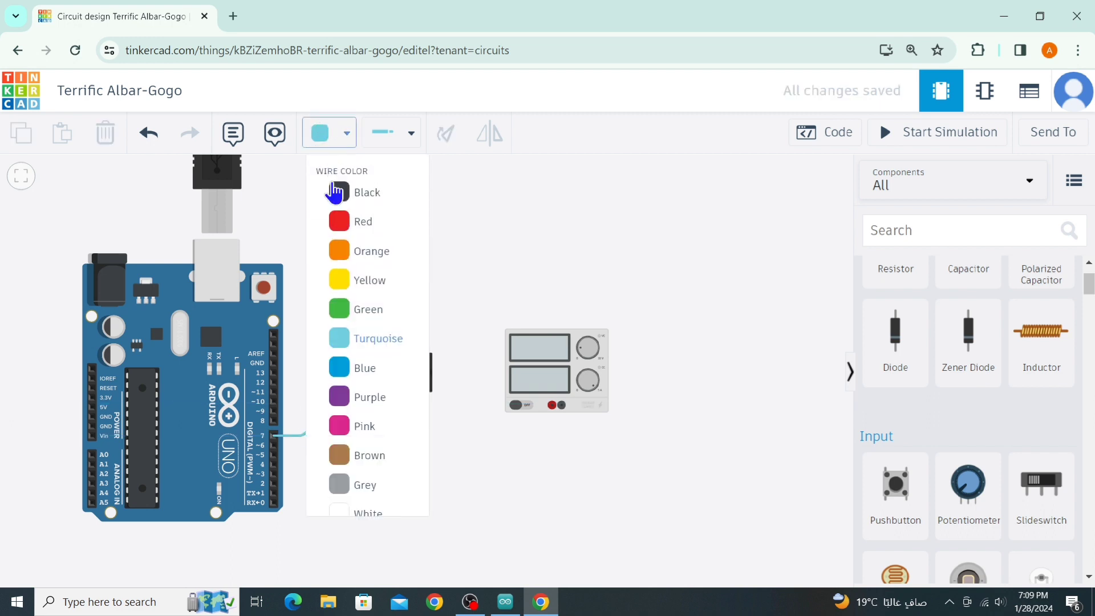
click(335, 192)
click(274, 363)
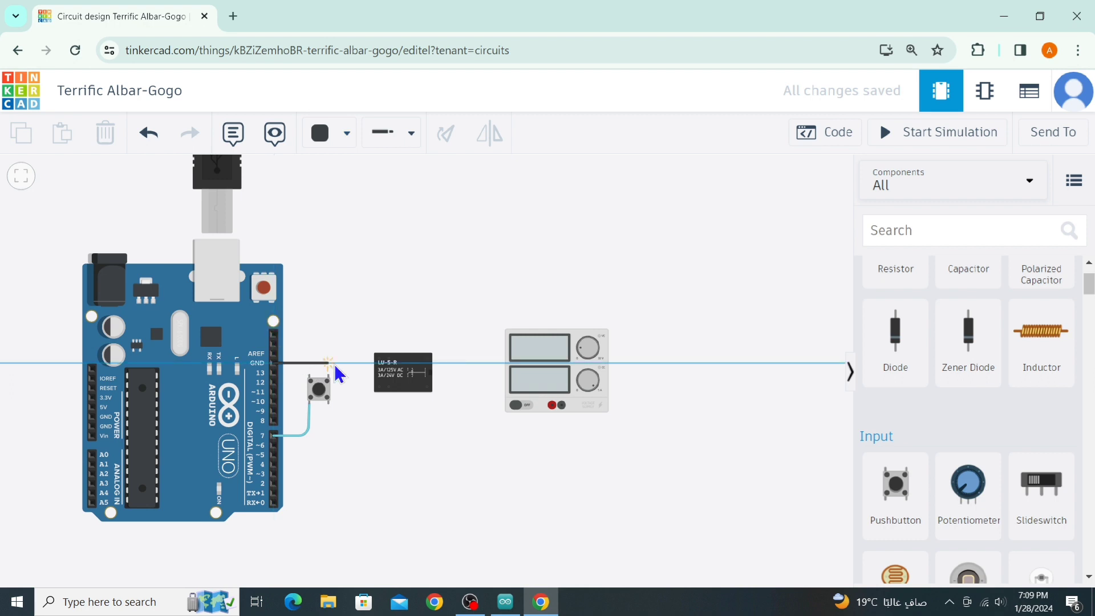
click(329, 362)
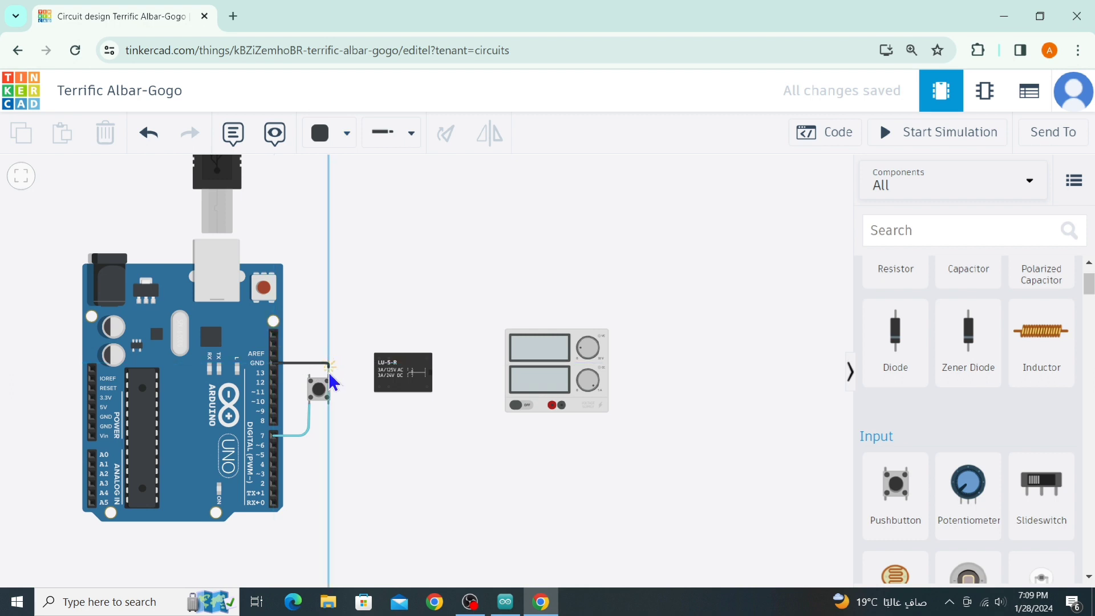
click(329, 377)
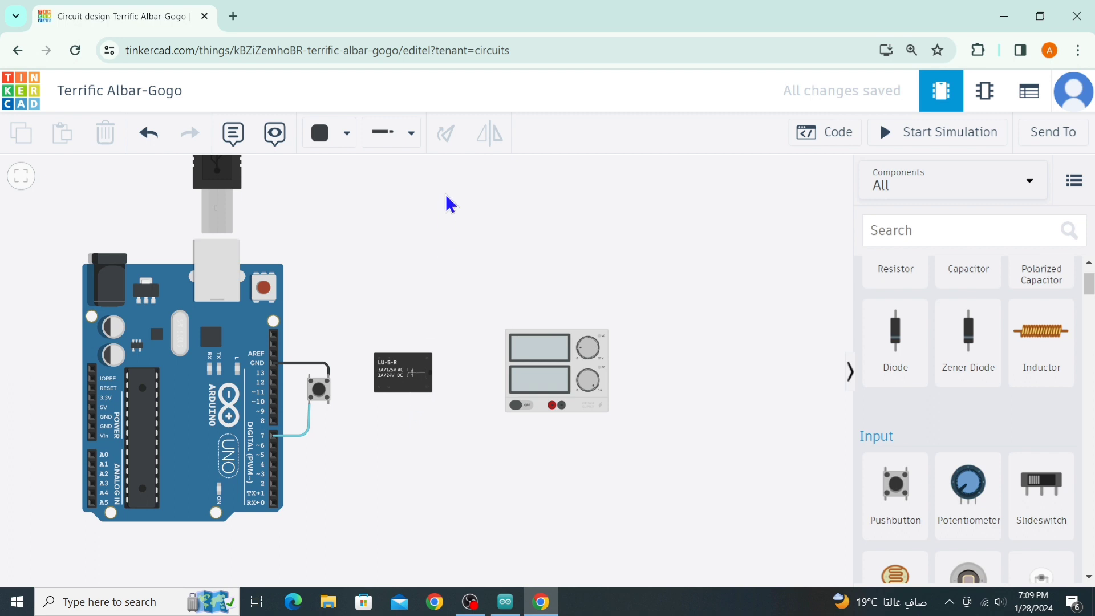
- Run a red wire from the relay's lower-right terminal to the power supply's positive terminal, routed below both components
click(343, 136)
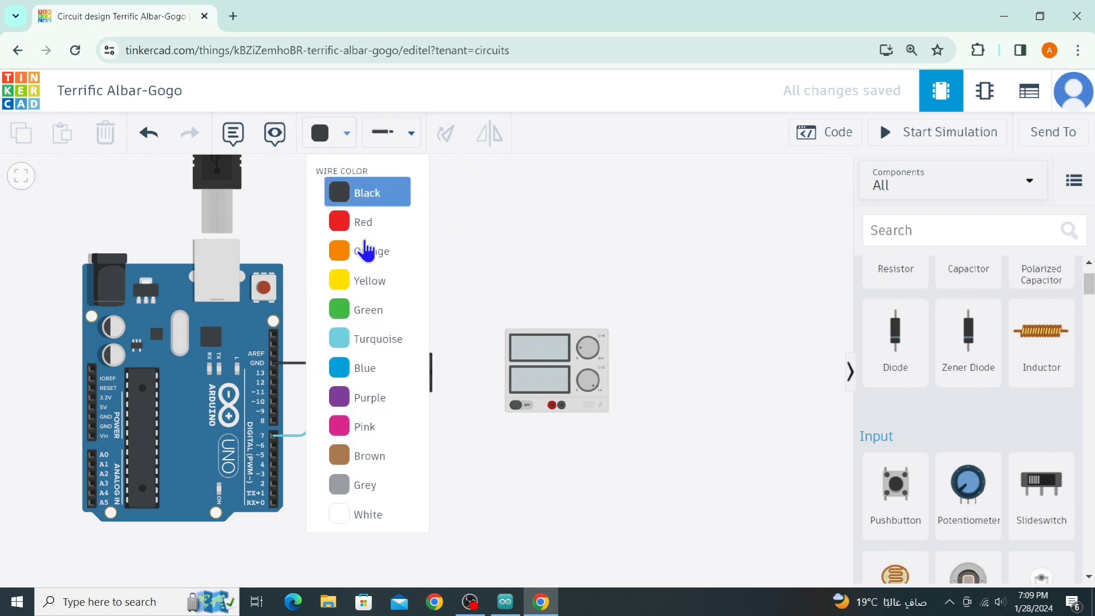
click(359, 231)
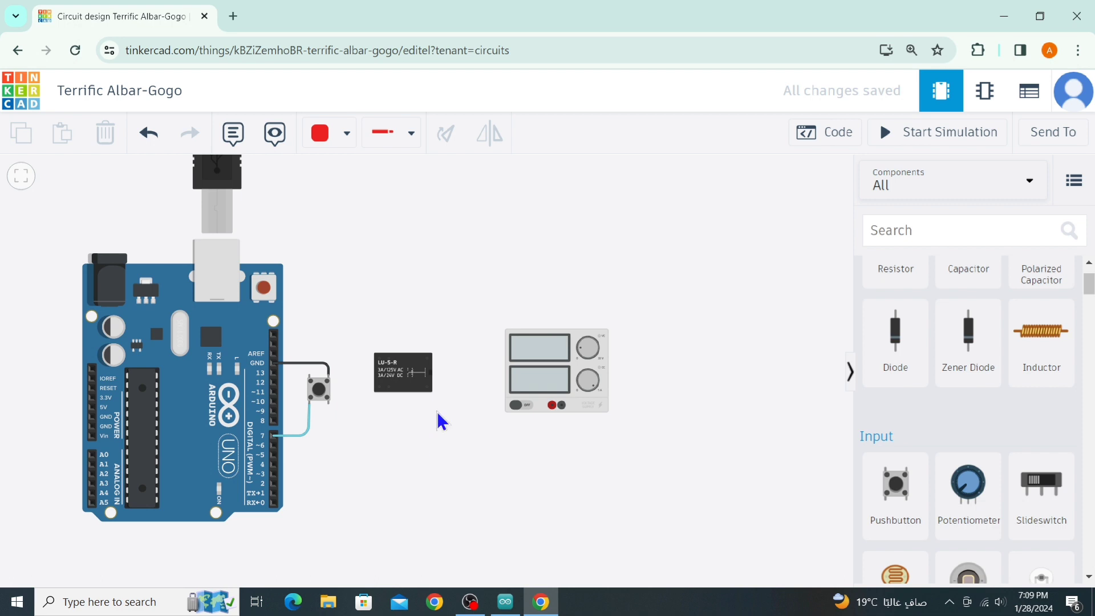
click(429, 386)
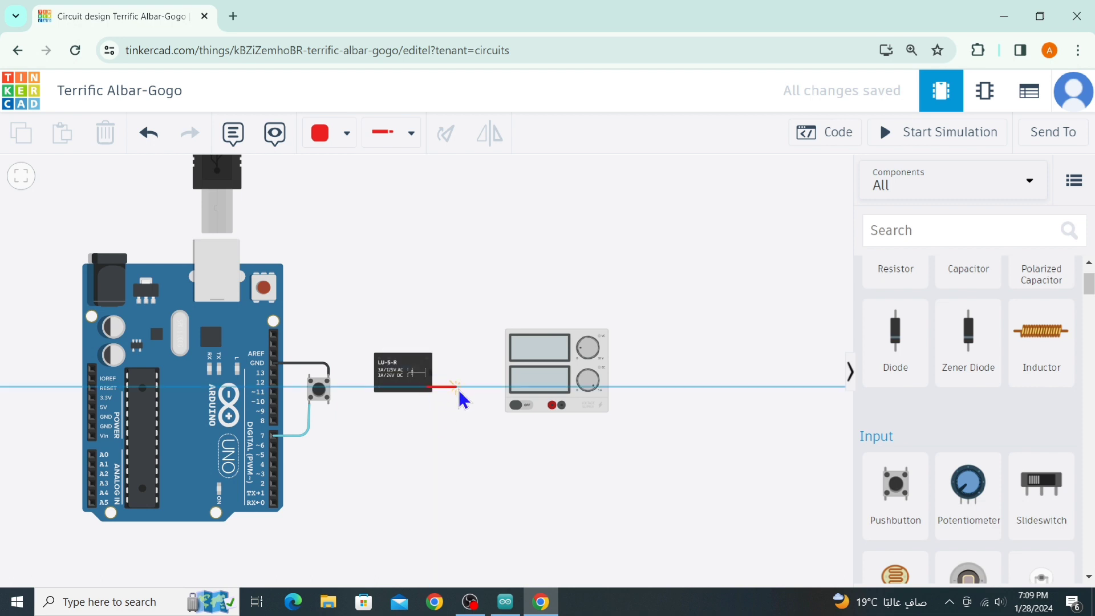
click(459, 389)
click(460, 471)
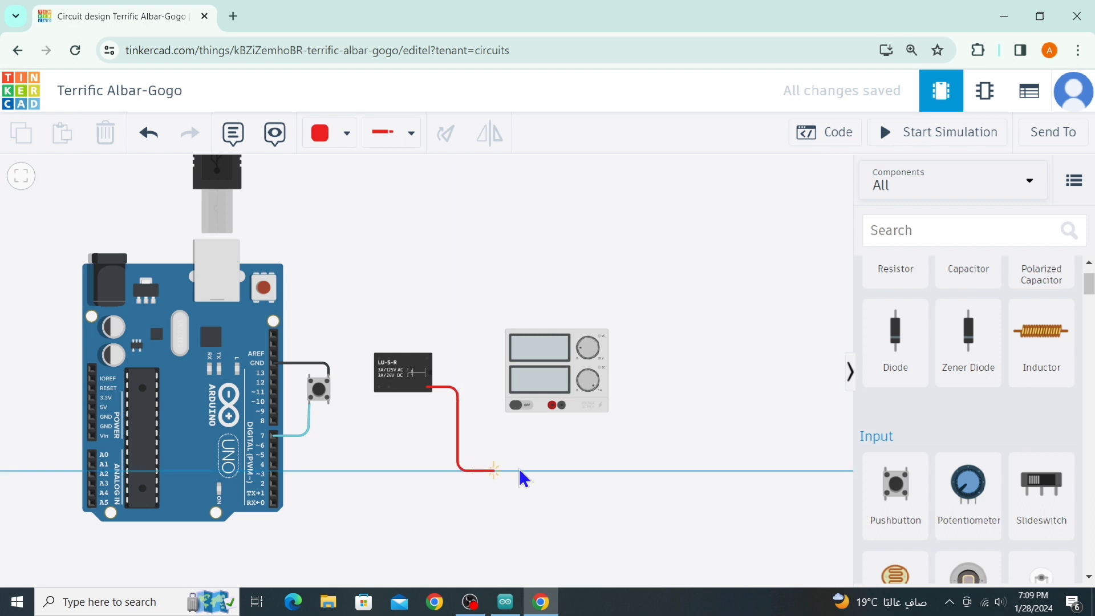
click(555, 474)
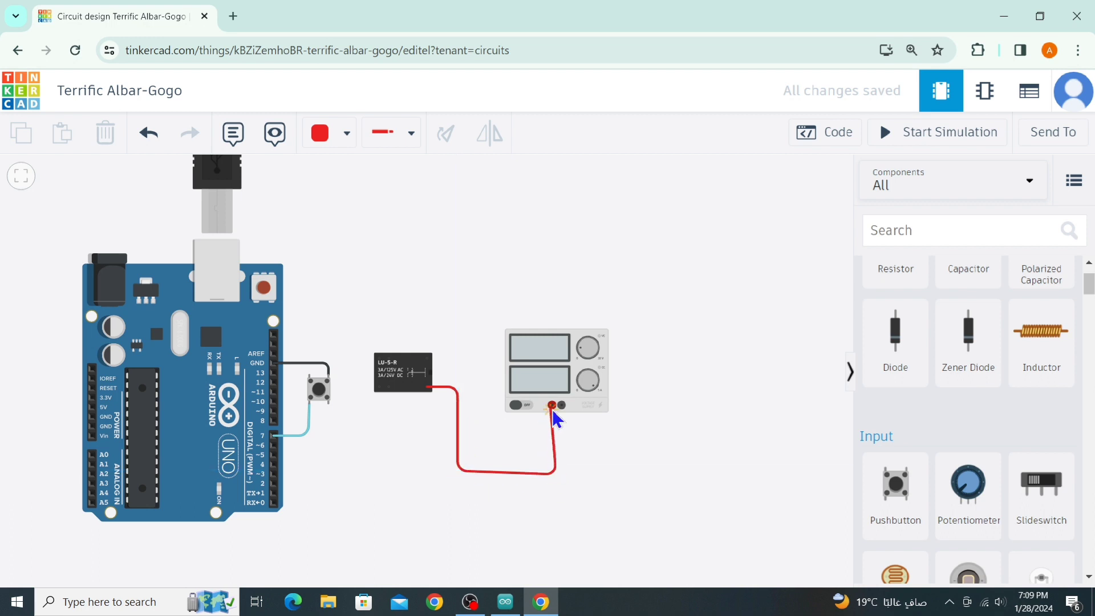
click(552, 405)
- Add a light bulb to the circuit, placed above the relay
scroll(958, 291, down, 4)
scroll(963, 302, down, 10)
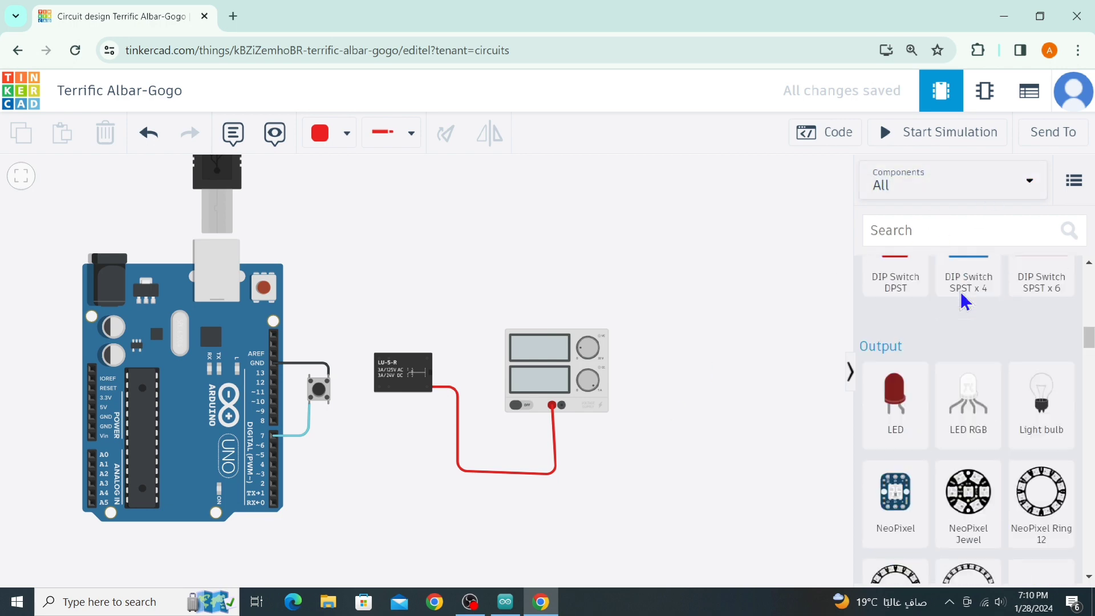
scroll(1021, 276, up, 3)
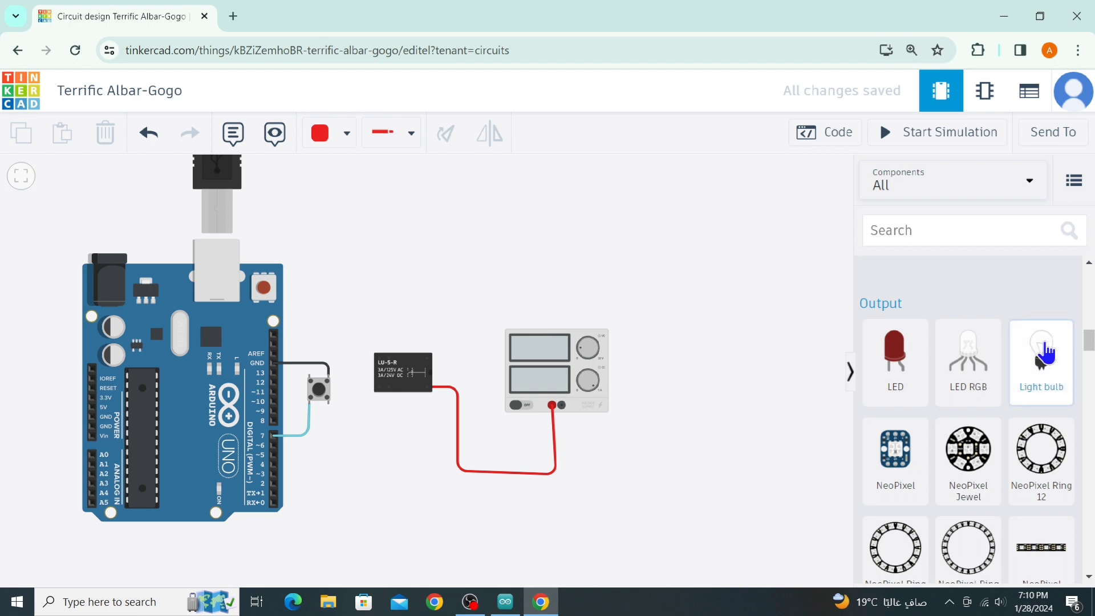
drag(1040, 353, 406, 315)
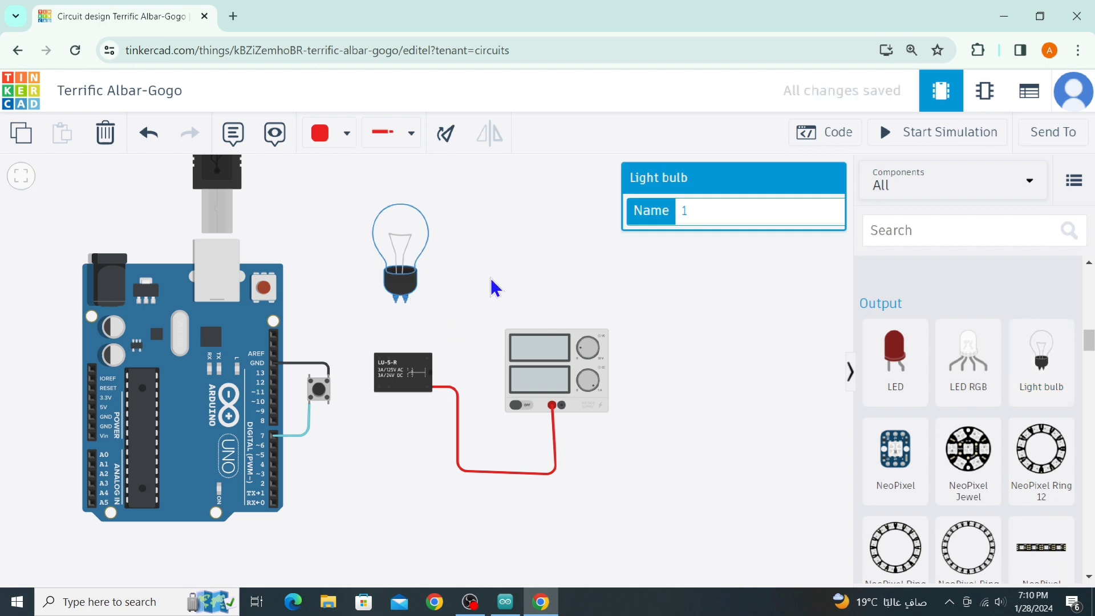
- Wire the light bulb's right terminal around the power supply to its negative terminal and color that wire black
click(406, 300)
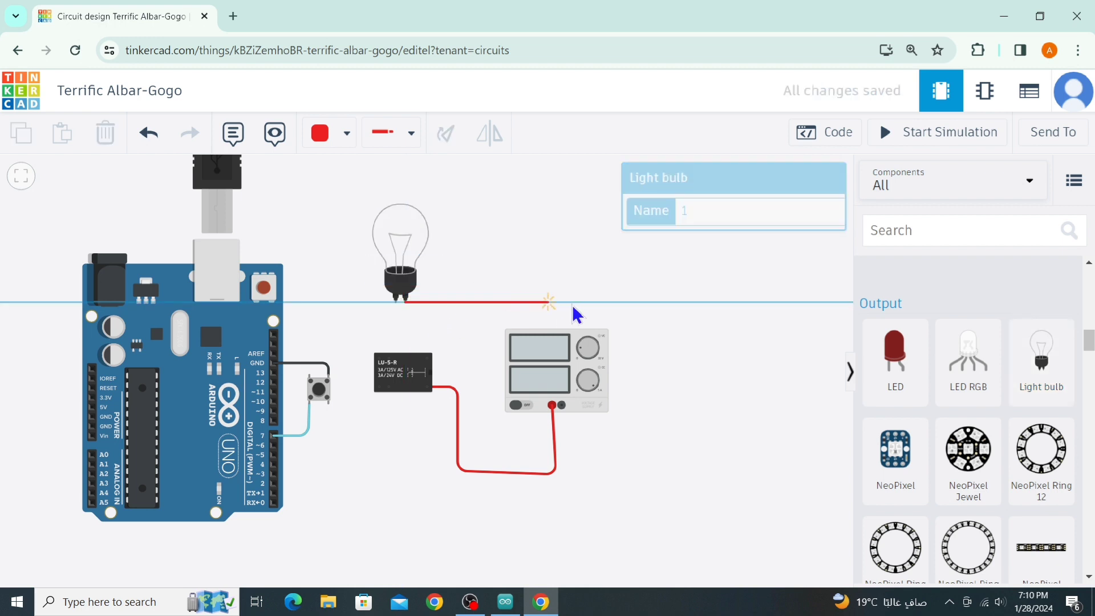
click(640, 301)
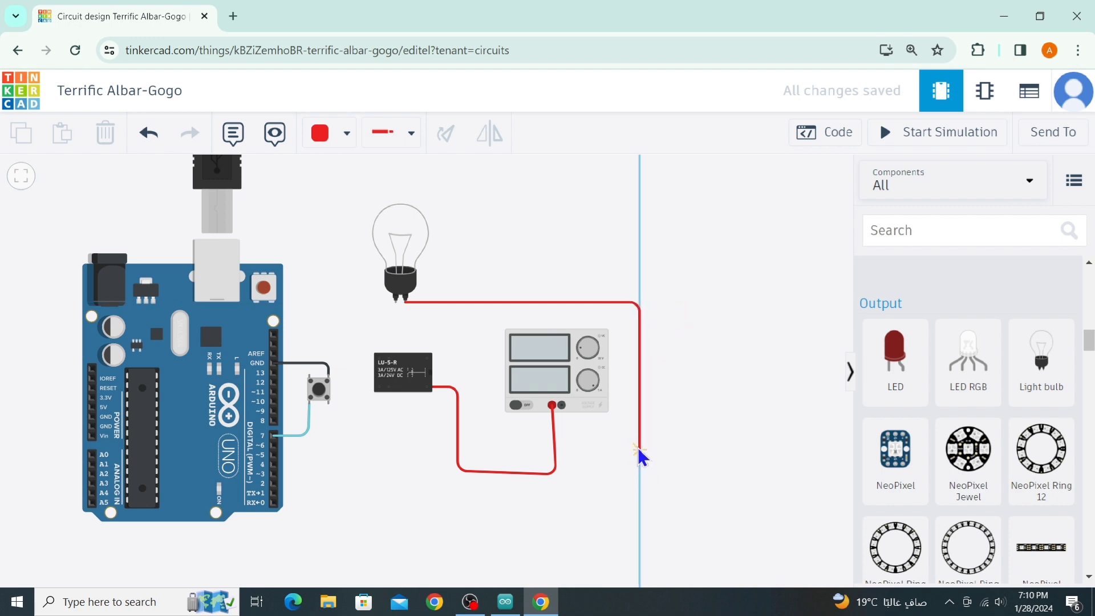
click(635, 432)
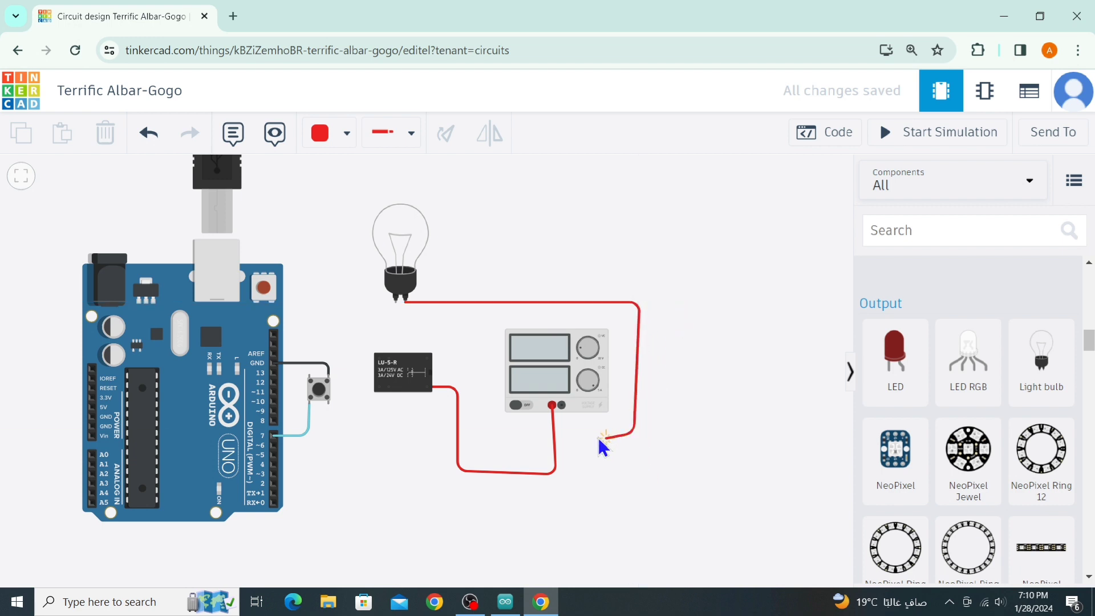
click(566, 425)
click(562, 405)
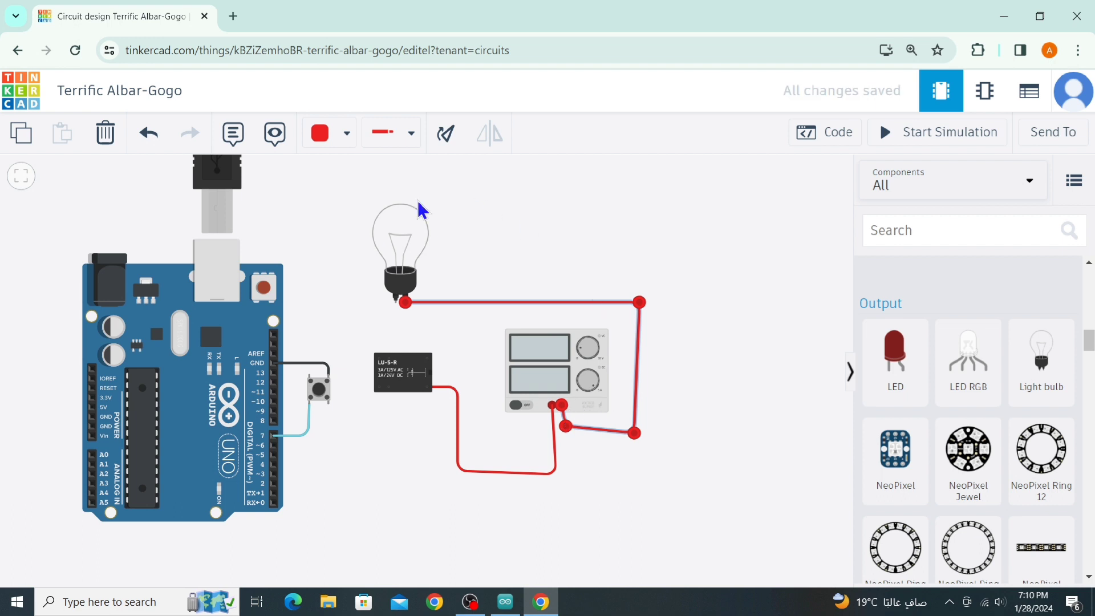
click(344, 134)
click(368, 195)
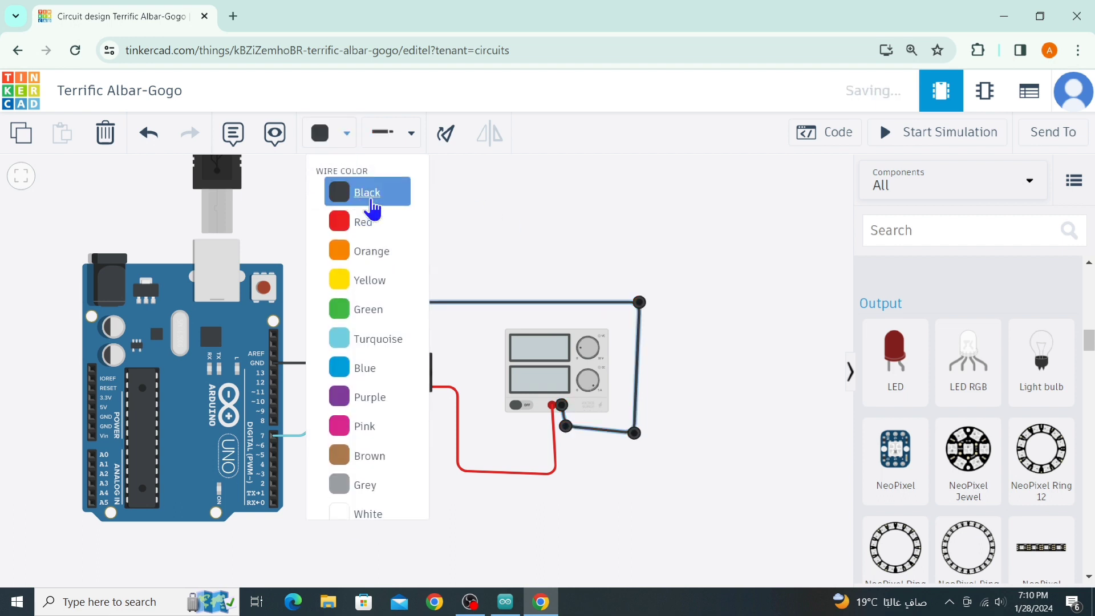
click(474, 192)
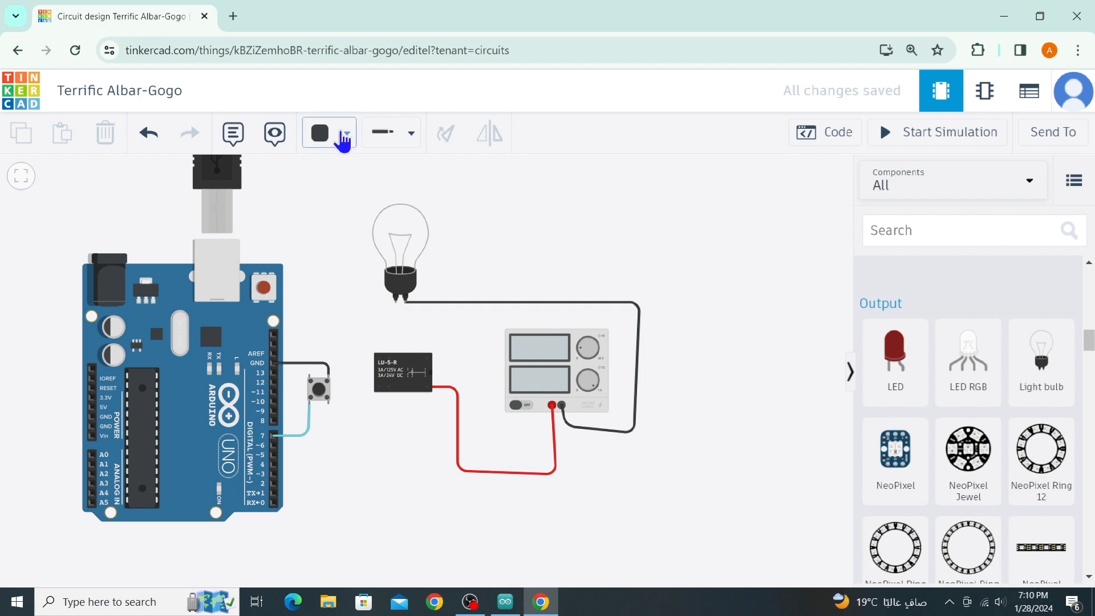
- Connect the light bulb's left terminal to the relay's upper-left terminal with a red wire
click(344, 136)
click(358, 223)
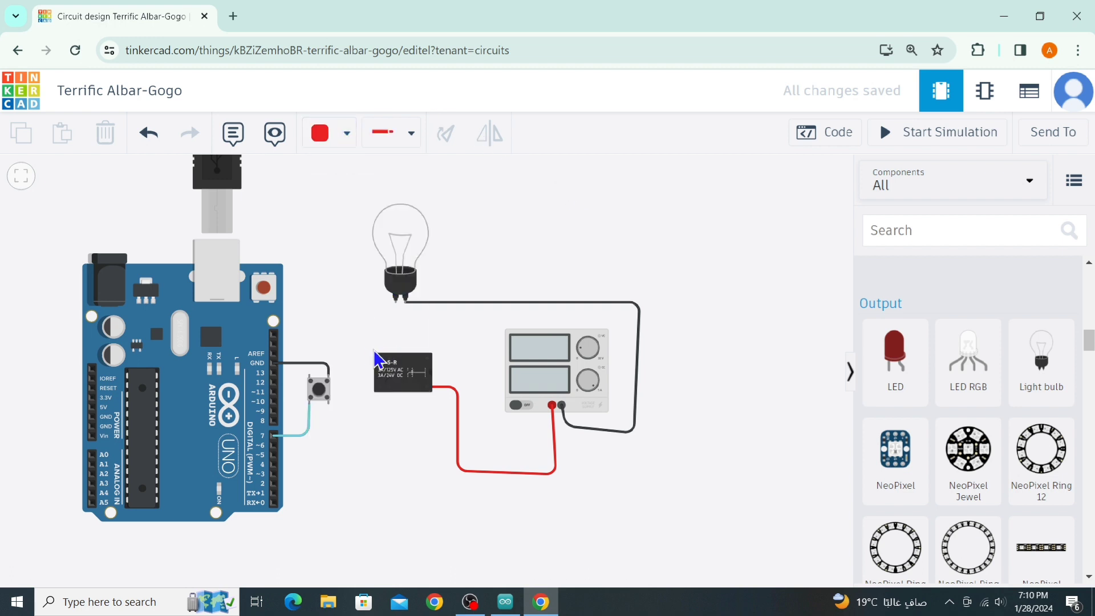
click(396, 302)
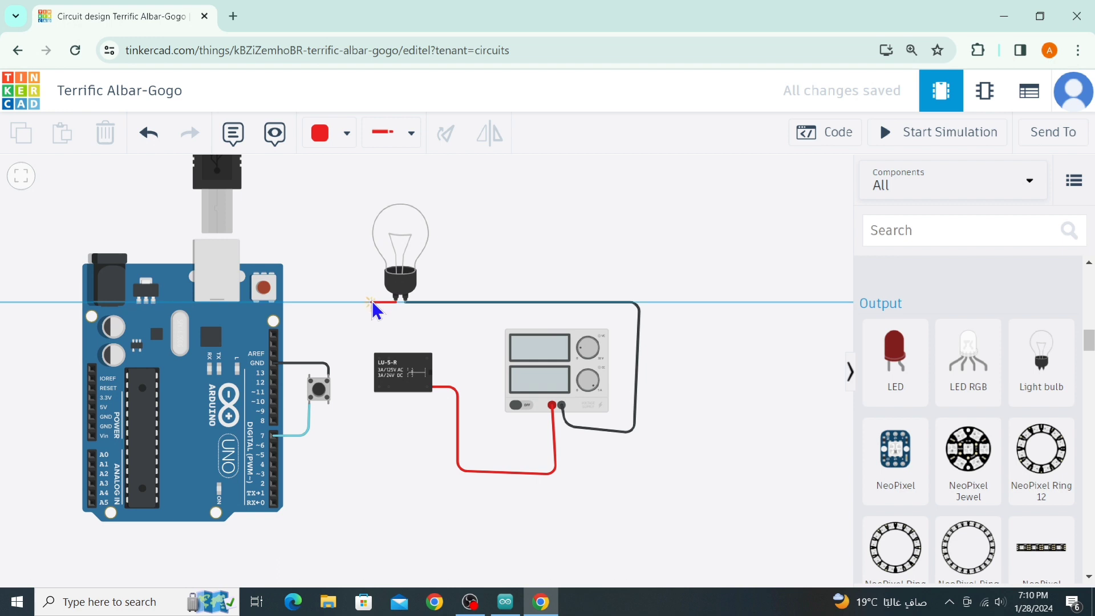
click(373, 303)
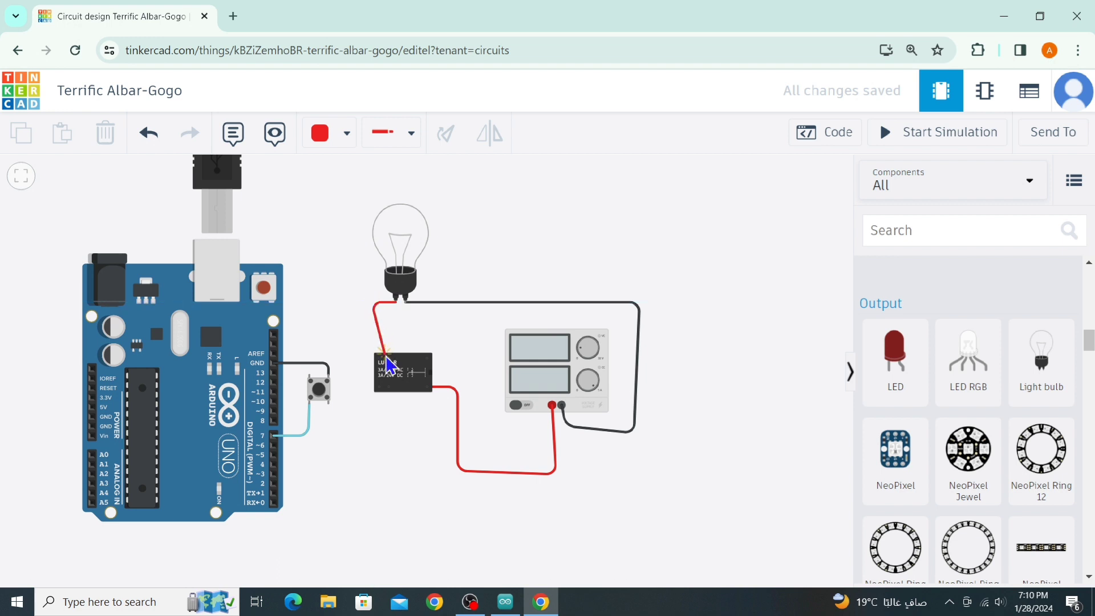
click(382, 361)
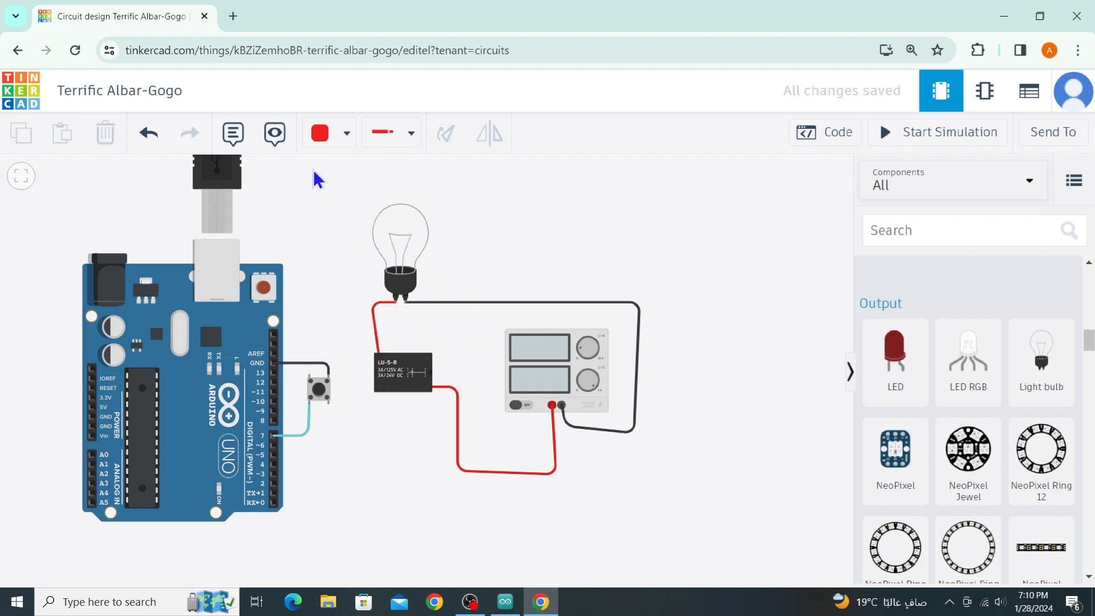
- Run a black wire from the Arduino's digital-side GND pin to Terminal 5 of the relay
click(319, 131)
click(337, 190)
click(274, 363)
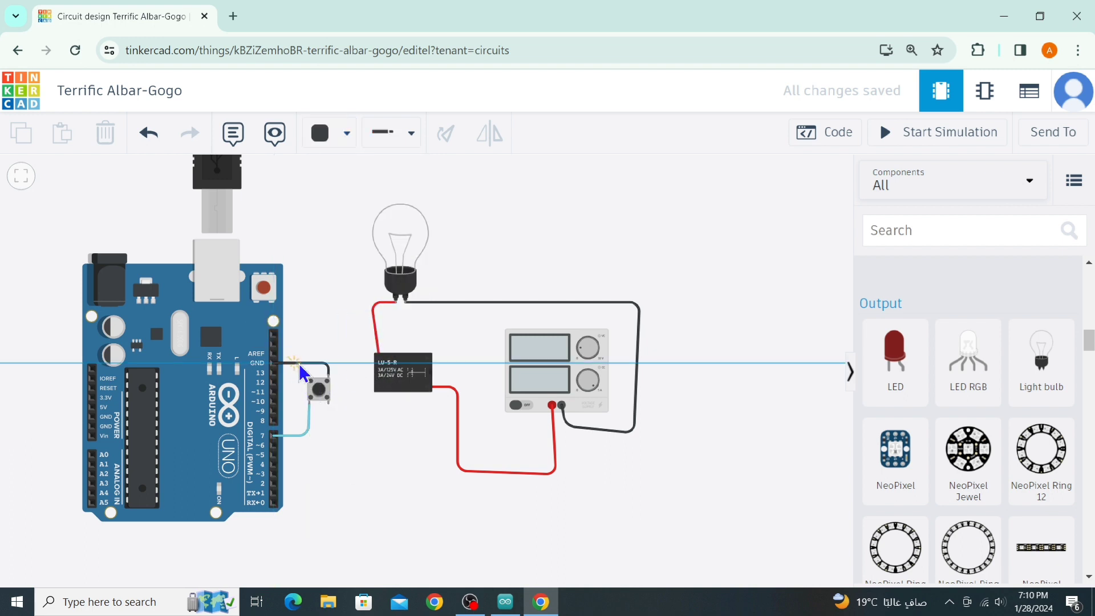
click(300, 363)
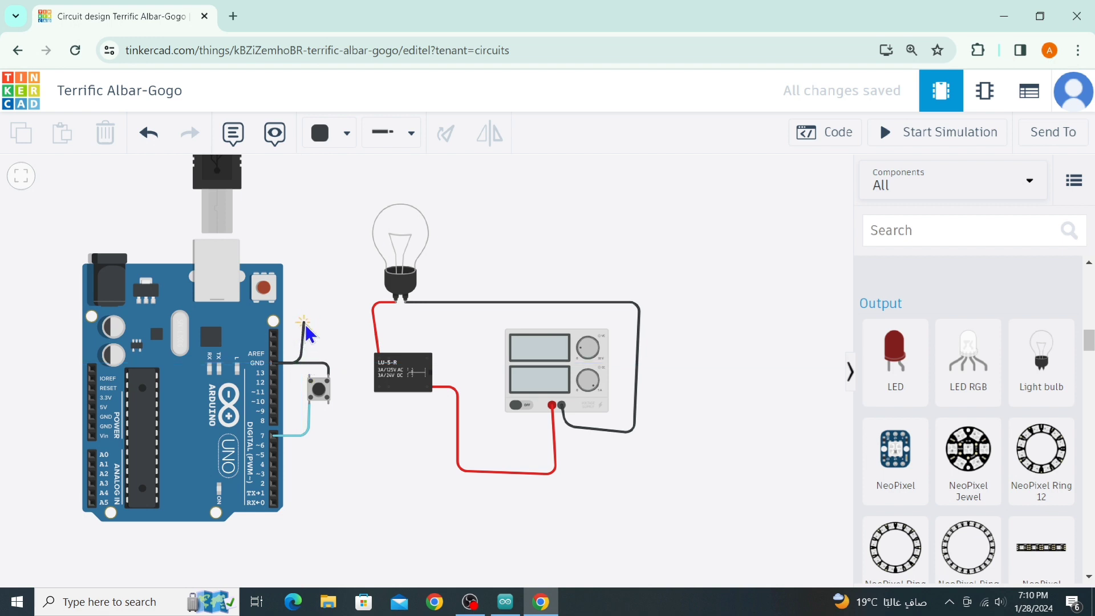
click(301, 324)
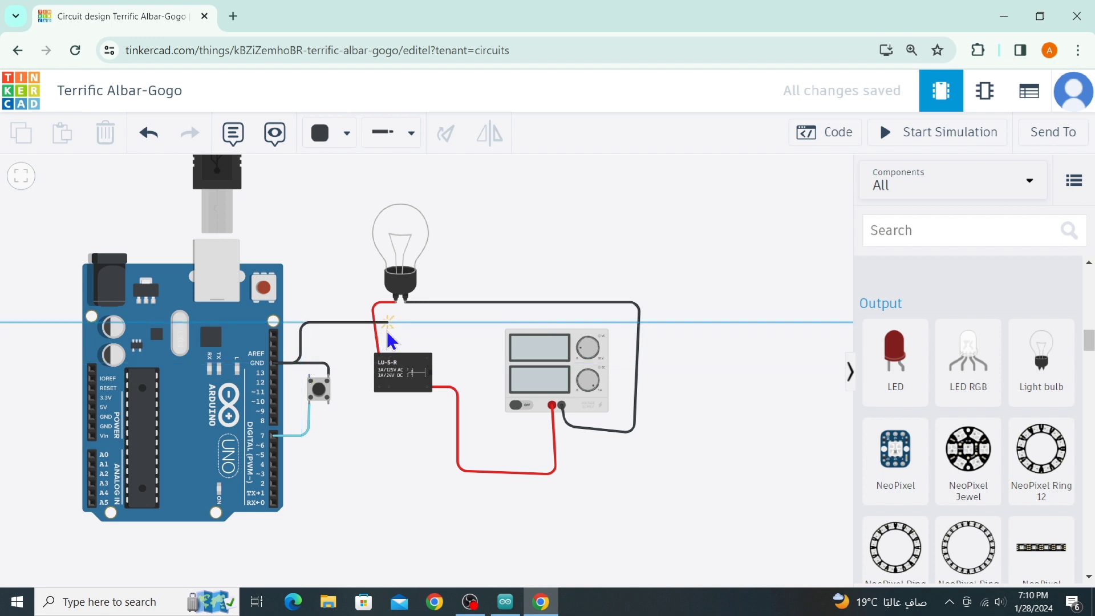
click(388, 324)
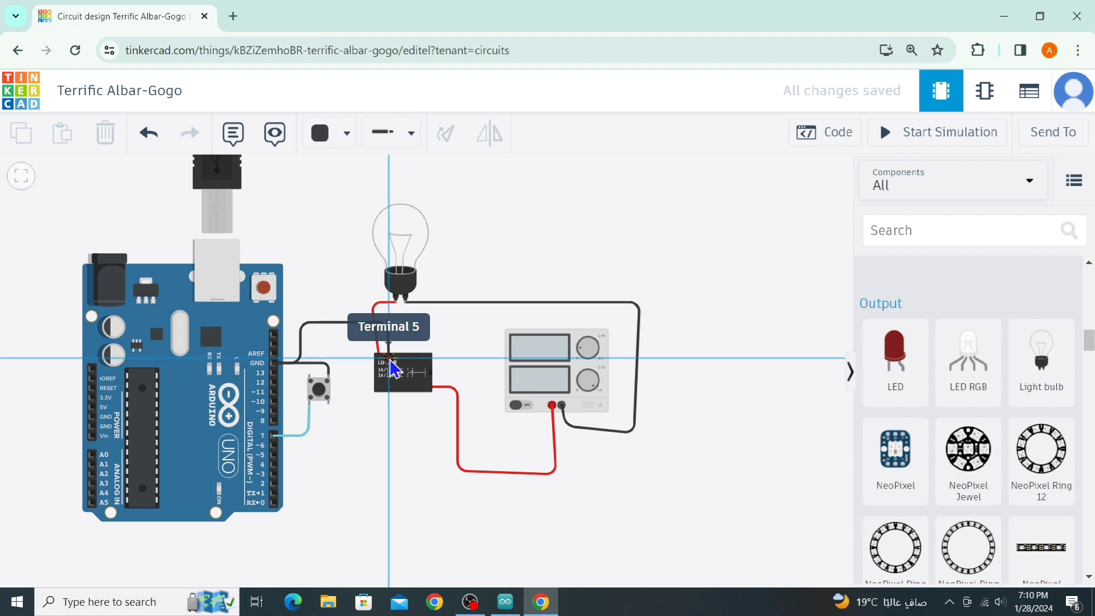
click(388, 358)
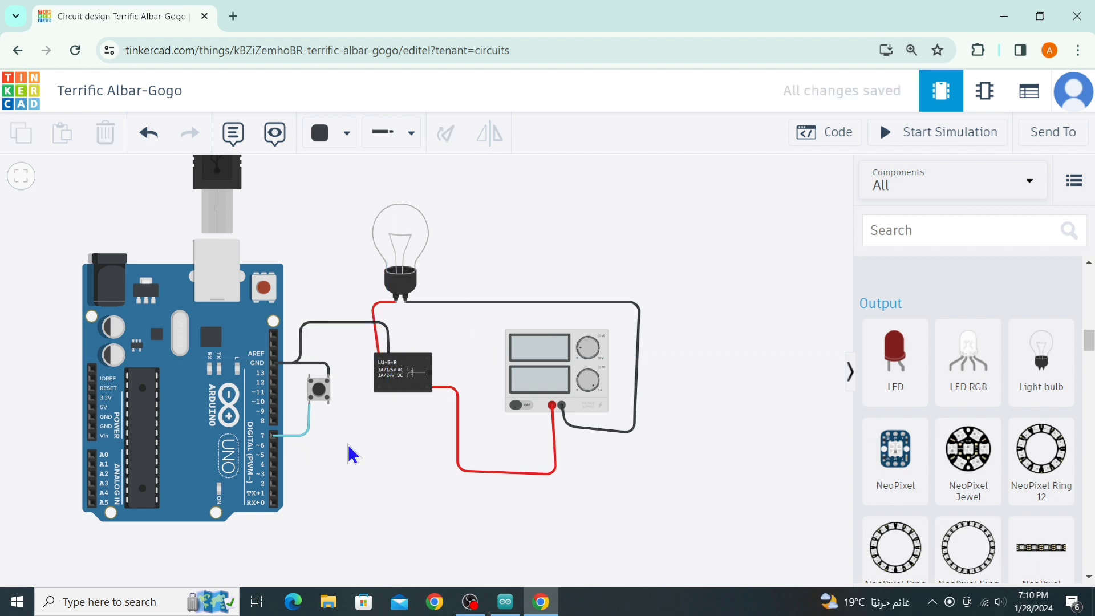
- Connect Arduino digital pin 3 to the relay's lower coil terminal with a yellow wire routed beneath the relay
click(329, 133)
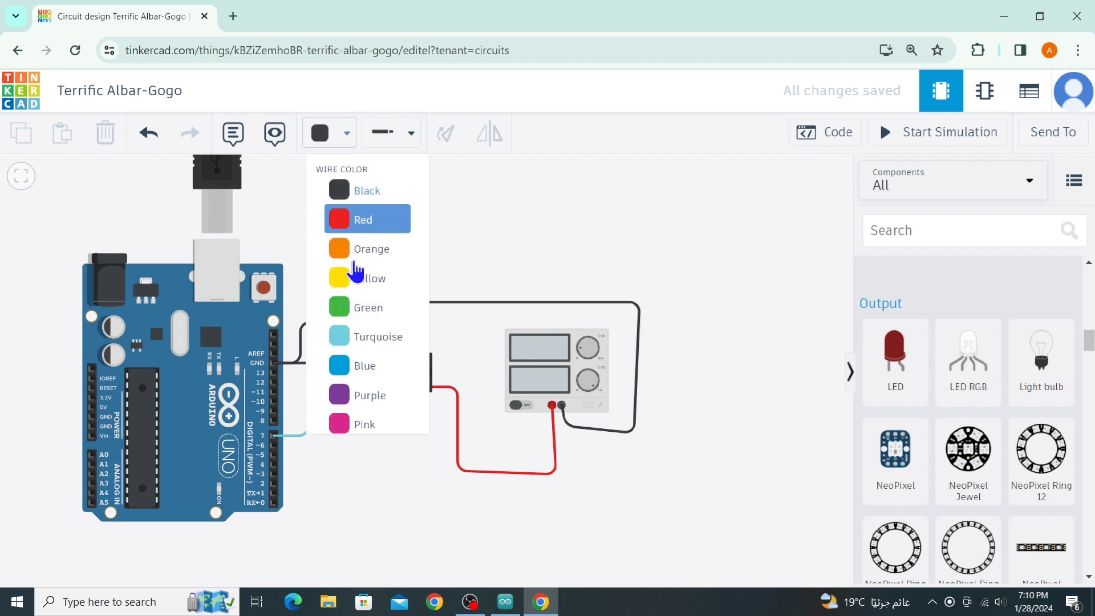
click(365, 276)
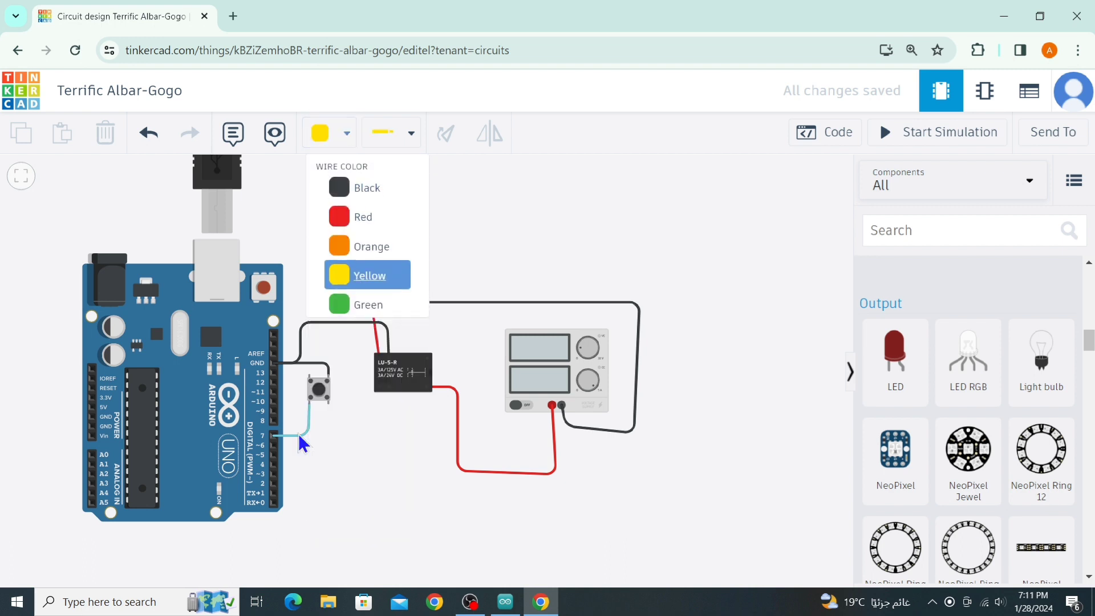
click(274, 474)
click(395, 469)
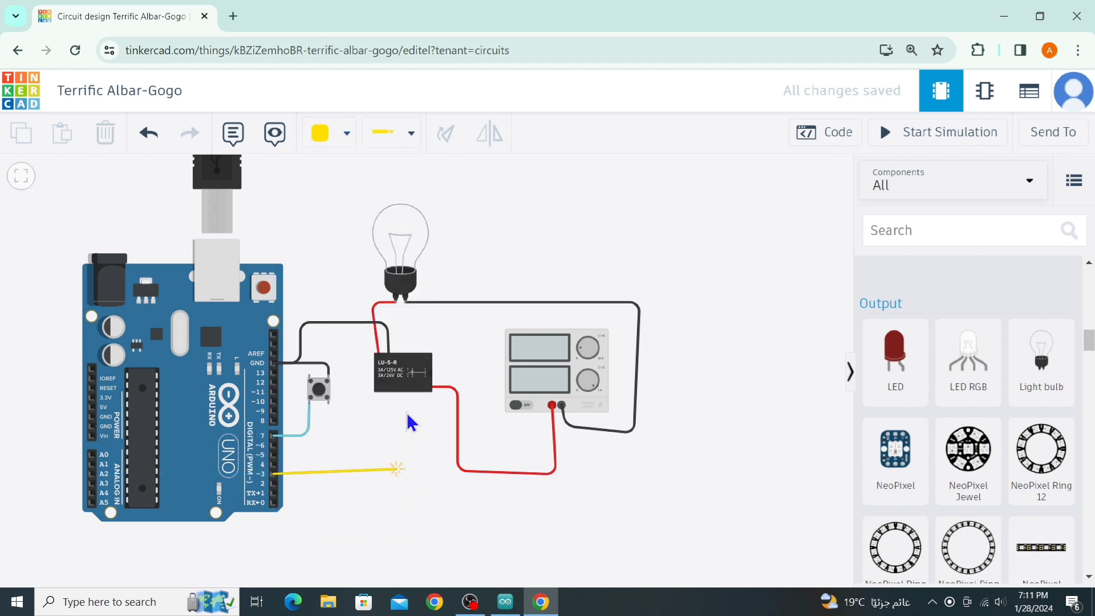
click(390, 390)
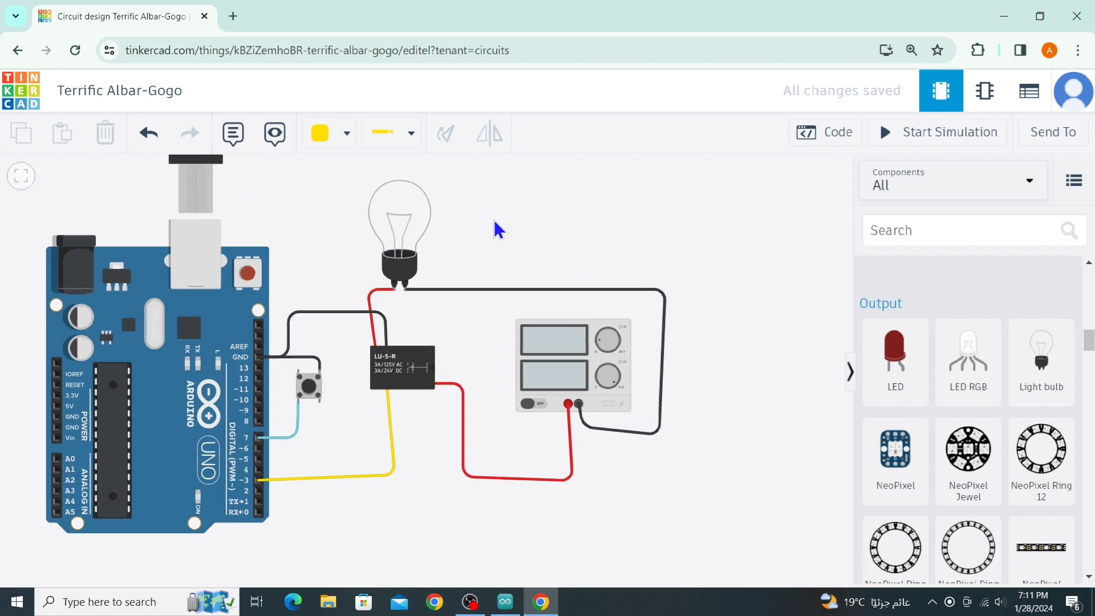
scroll(514, 251, up, 1)
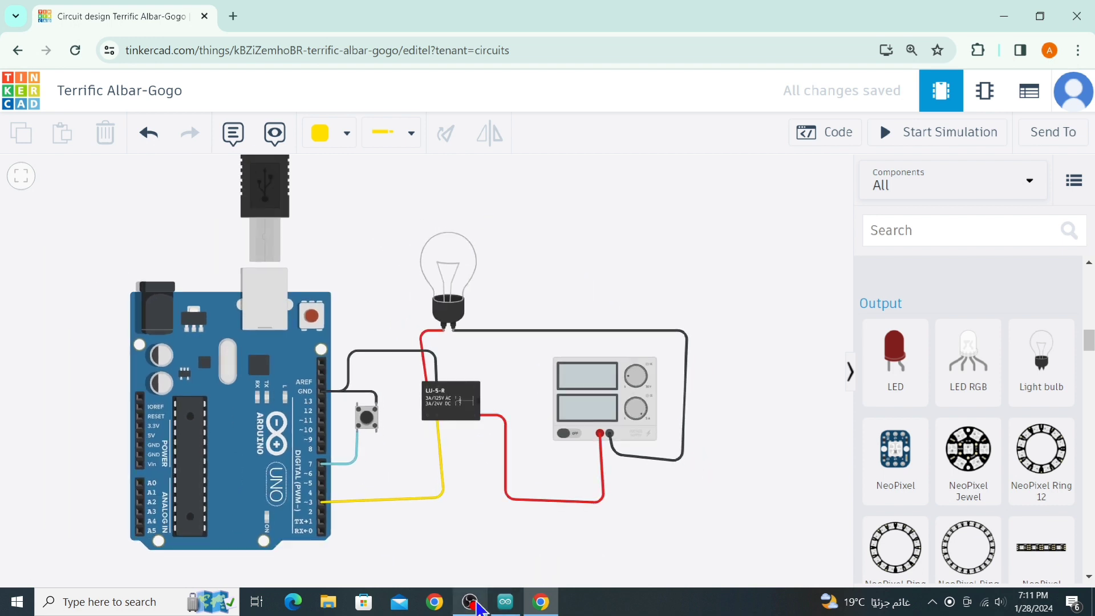
- Switch to the Arduino IDE, verify the button_arduino_relay sketch and copy its entire code
click(506, 602)
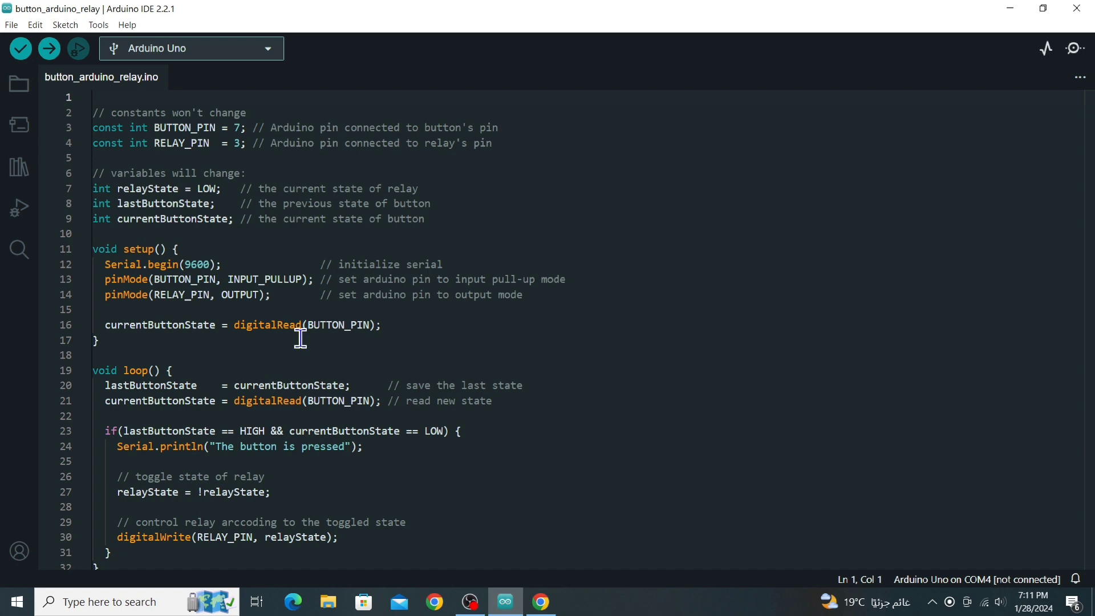
click(20, 49)
scroll(460, 209, down, 5)
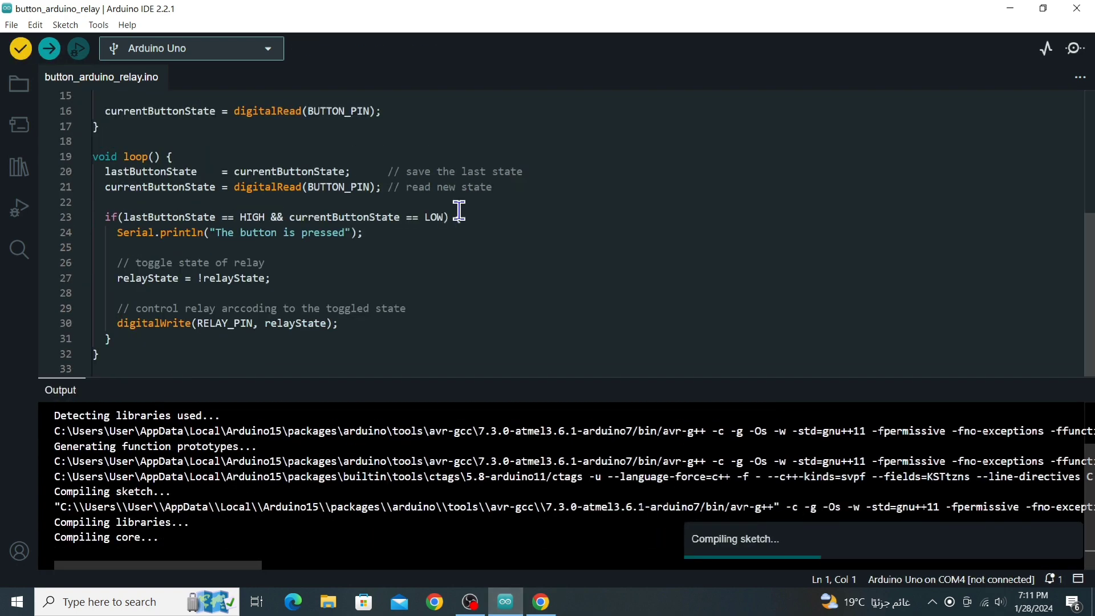
scroll(459, 209, up, 5)
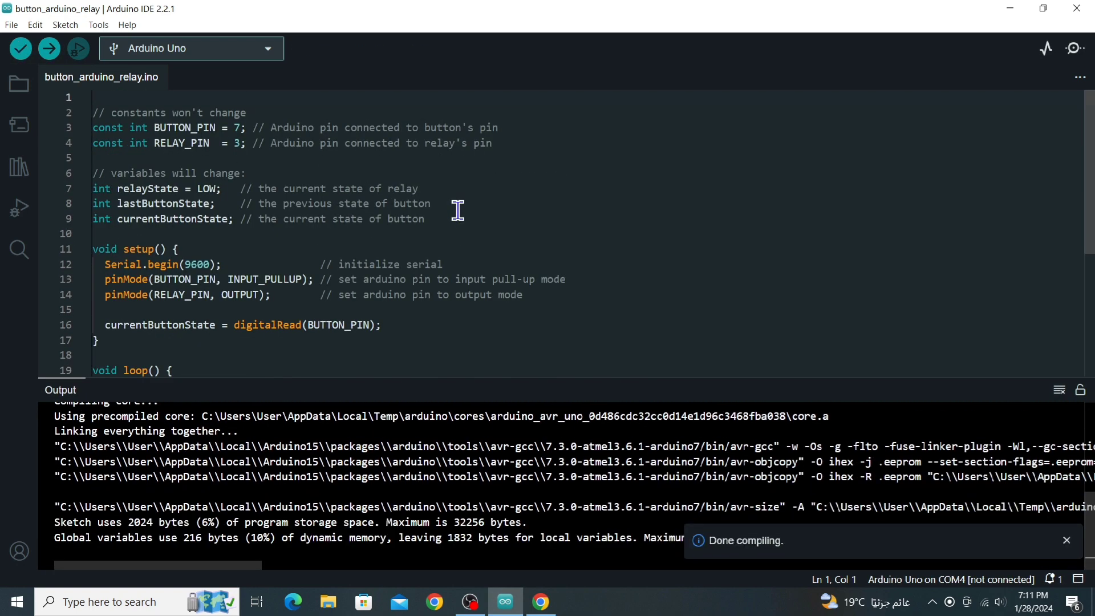
scroll(457, 217, down, 5)
scroll(457, 217, up, 5)
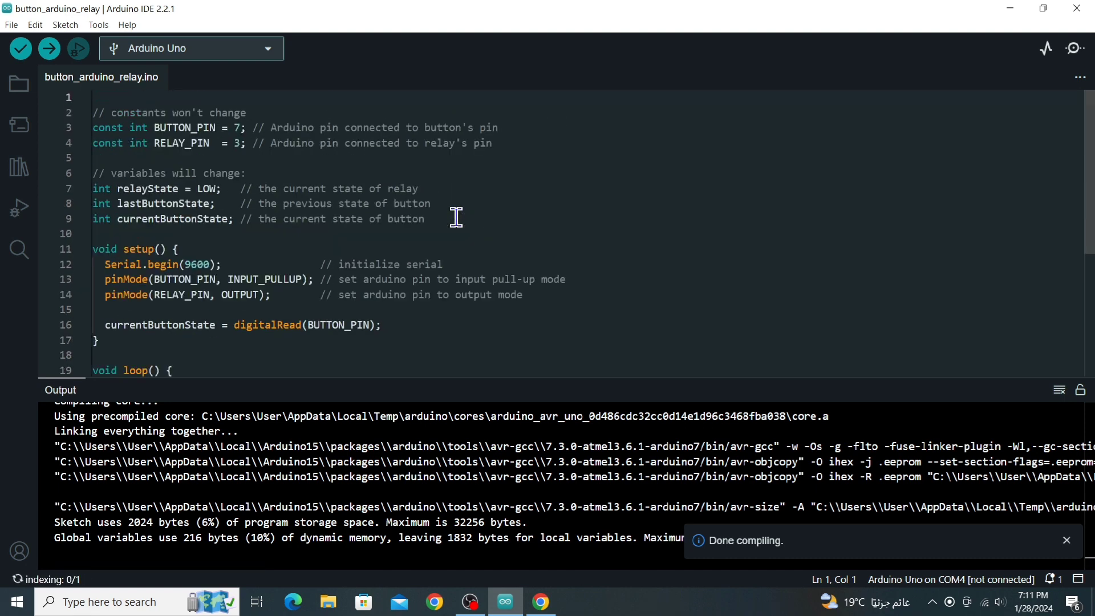
key(ctrl+a)
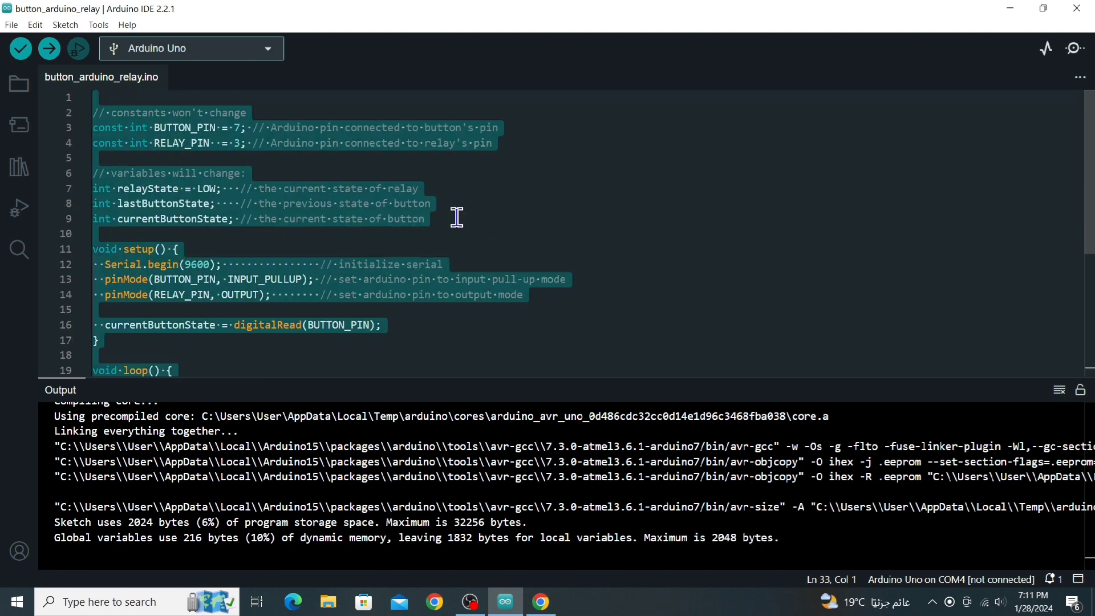
- Switch back to Tinkercad and set the Arduino's code editor to Text mode, discarding the blocks
click(541, 602)
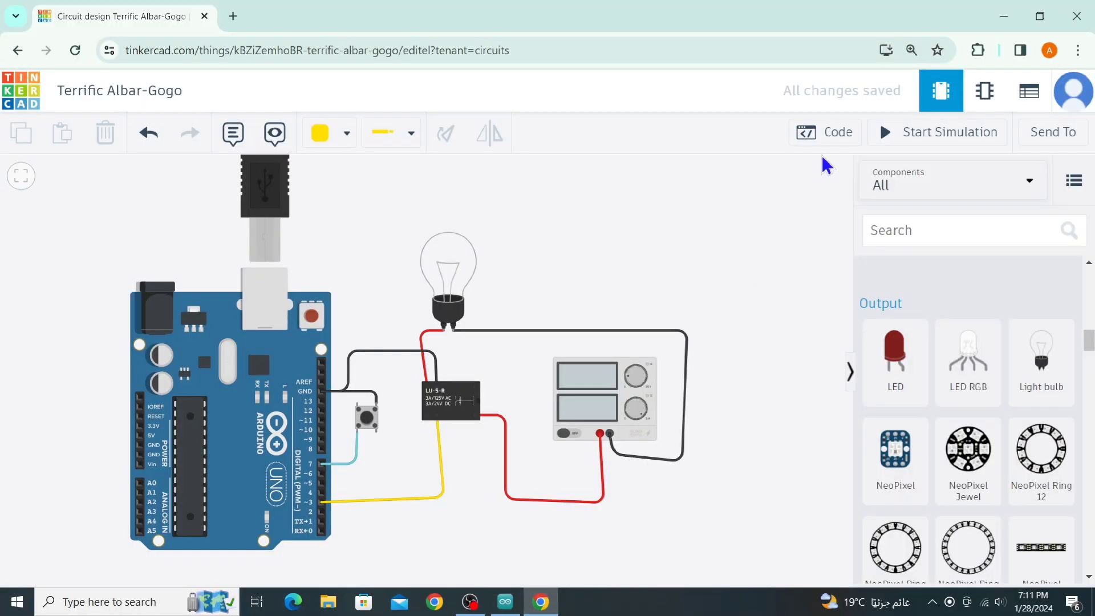
click(851, 136)
click(656, 175)
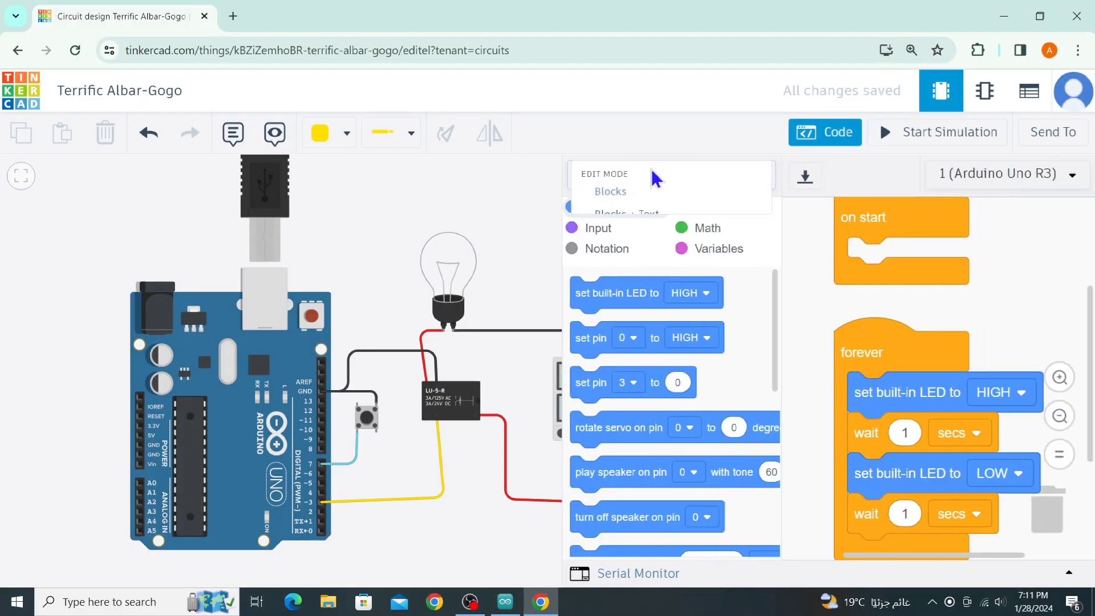
click(606, 242)
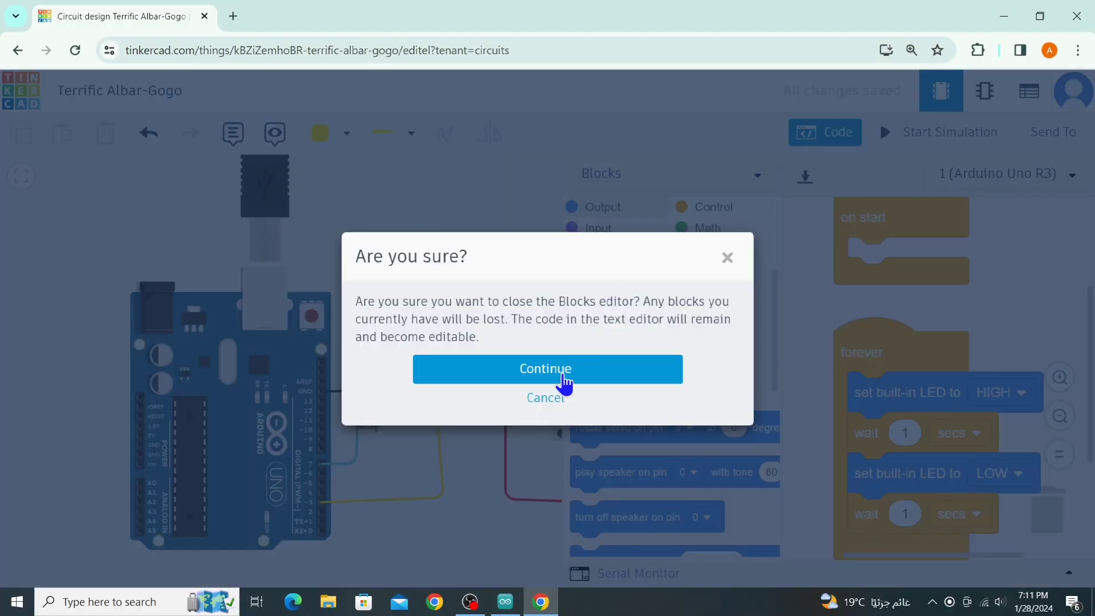
click(563, 383)
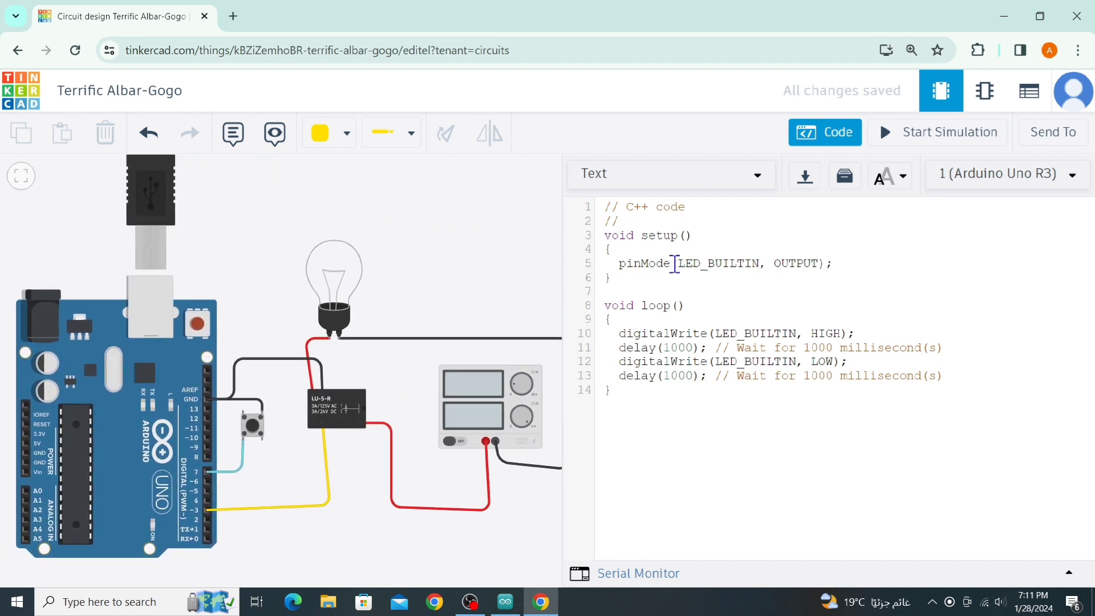
- Replace all of the default code with the copied button and relay sketch, keeping the editor in Text mode
key(ctrl+a)
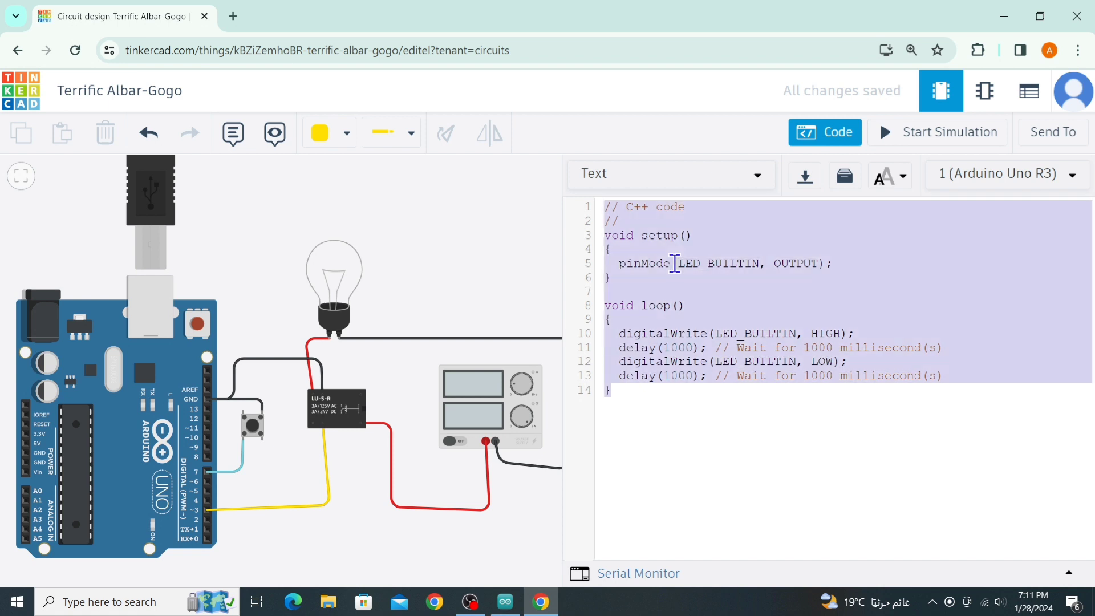
key(ctrl+v)
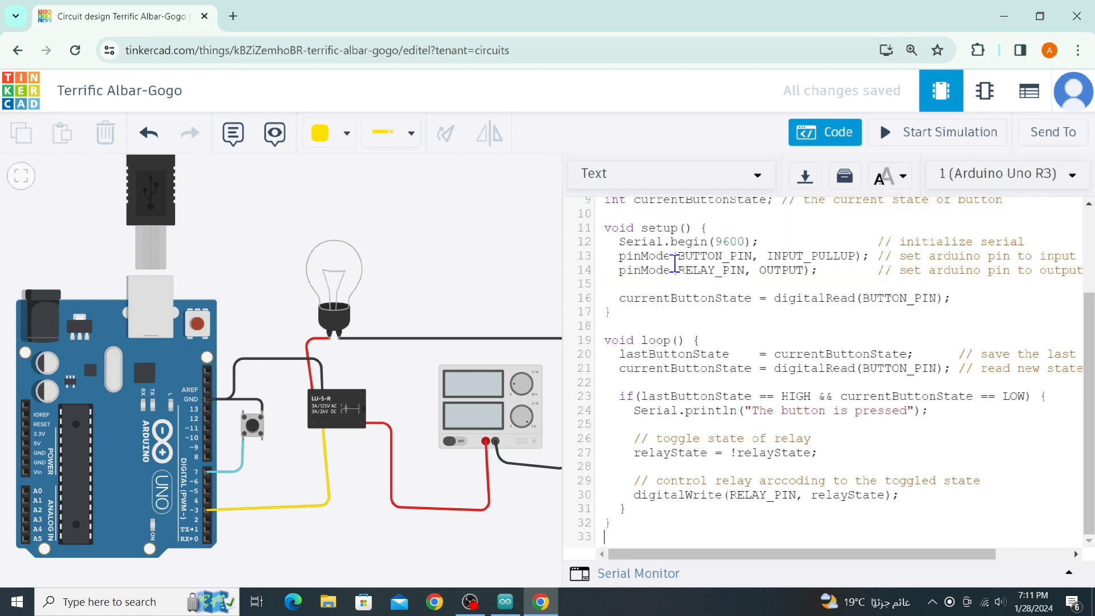
click(625, 182)
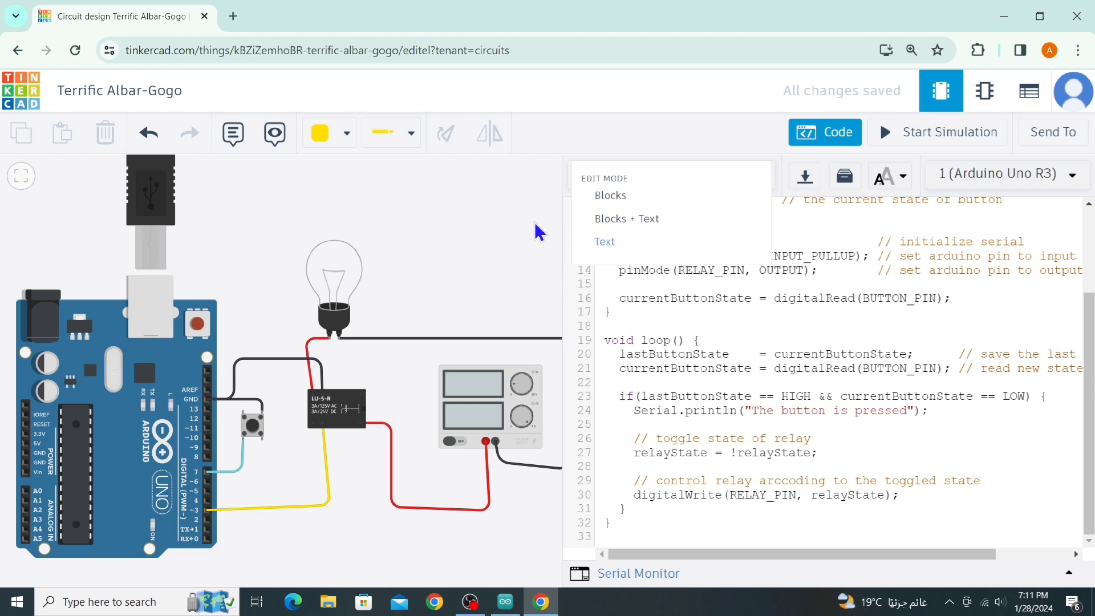
click(608, 246)
- Check the power supply's voltage and current settings, and start the simulation
click(519, 387)
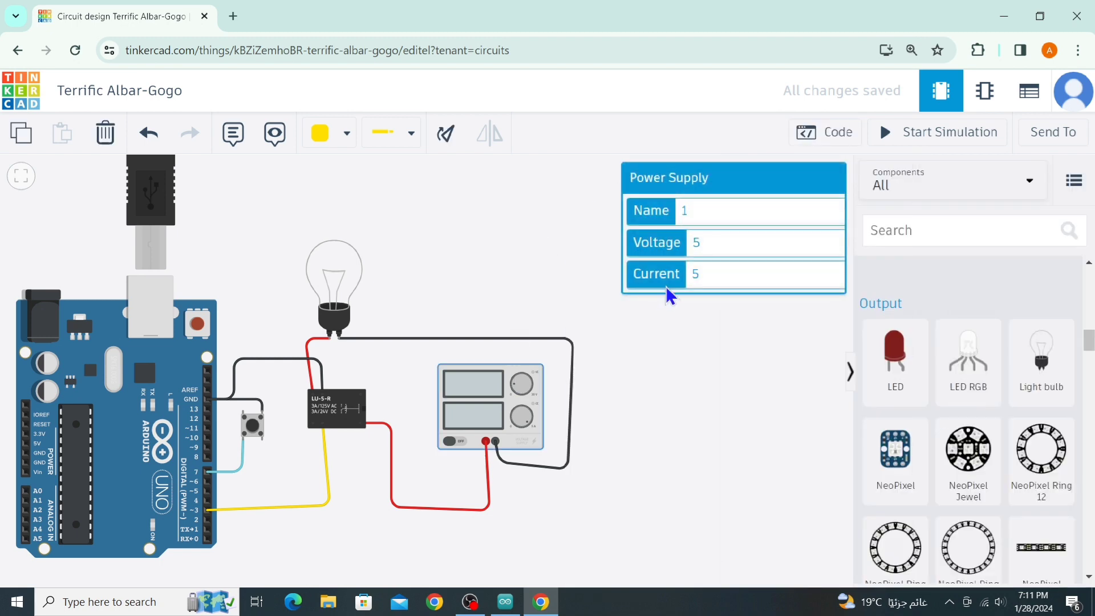
click(562, 265)
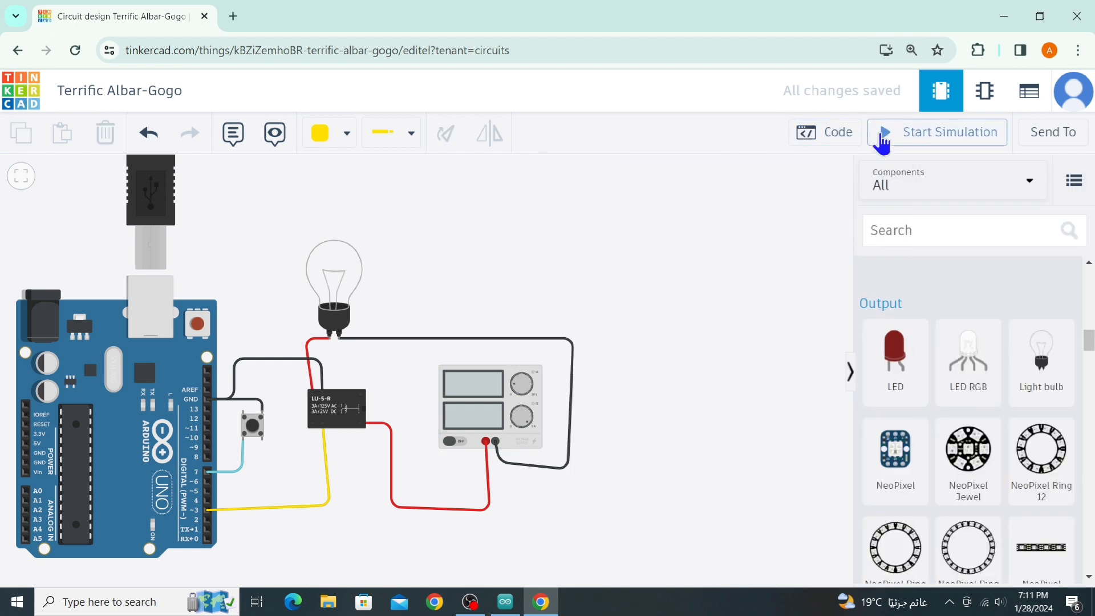
click(883, 137)
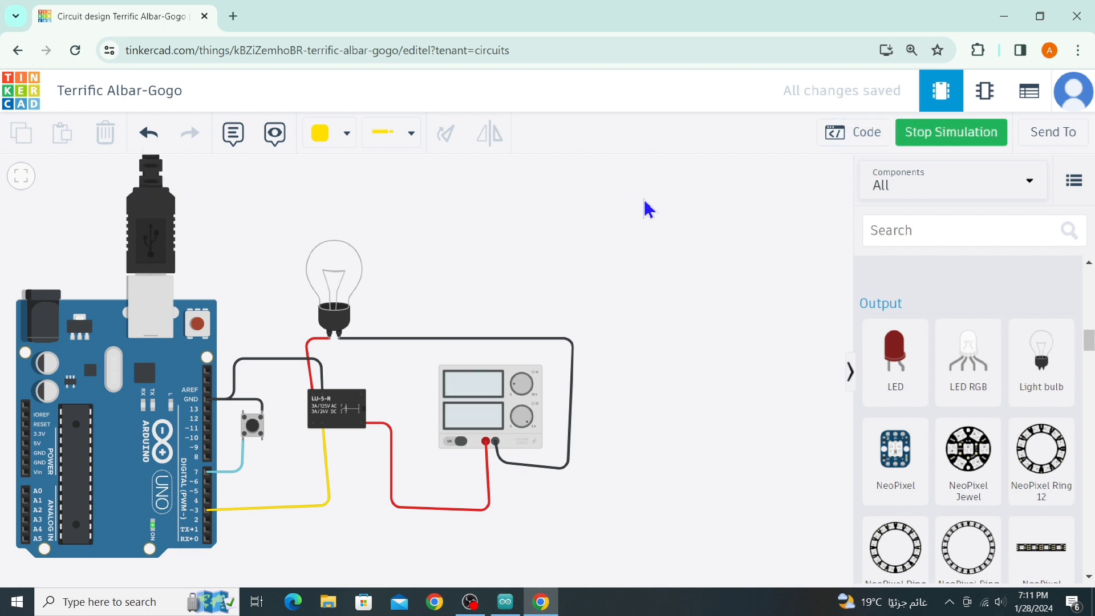
- Operate the pushbutton repeatedly in the simulation to test switching the light bulb on and off through the relay
click(251, 428)
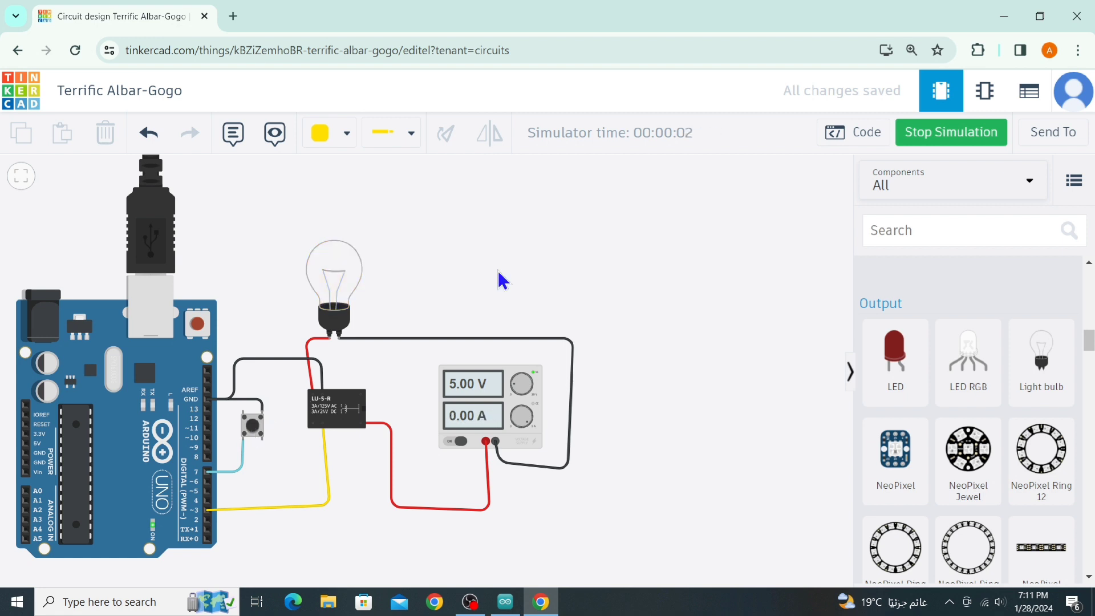
drag(587, 214, 614, 213)
scroll(505, 242, up, 2)
drag(482, 251, 526, 232)
scroll(608, 205, down, 1)
click(296, 420)
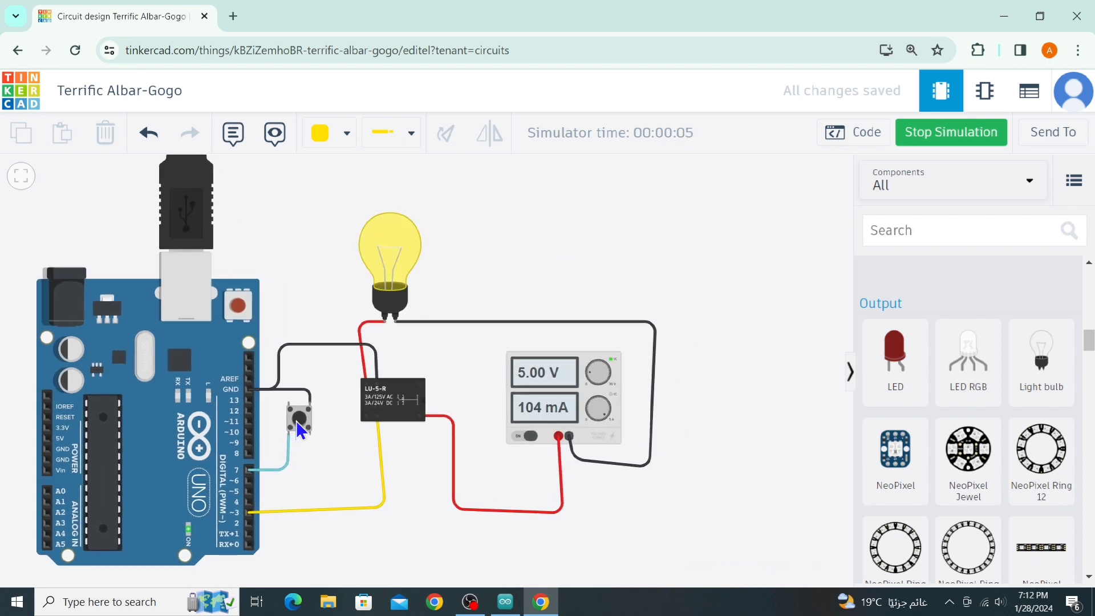
click(301, 420)
scroll(536, 201, up, 3)
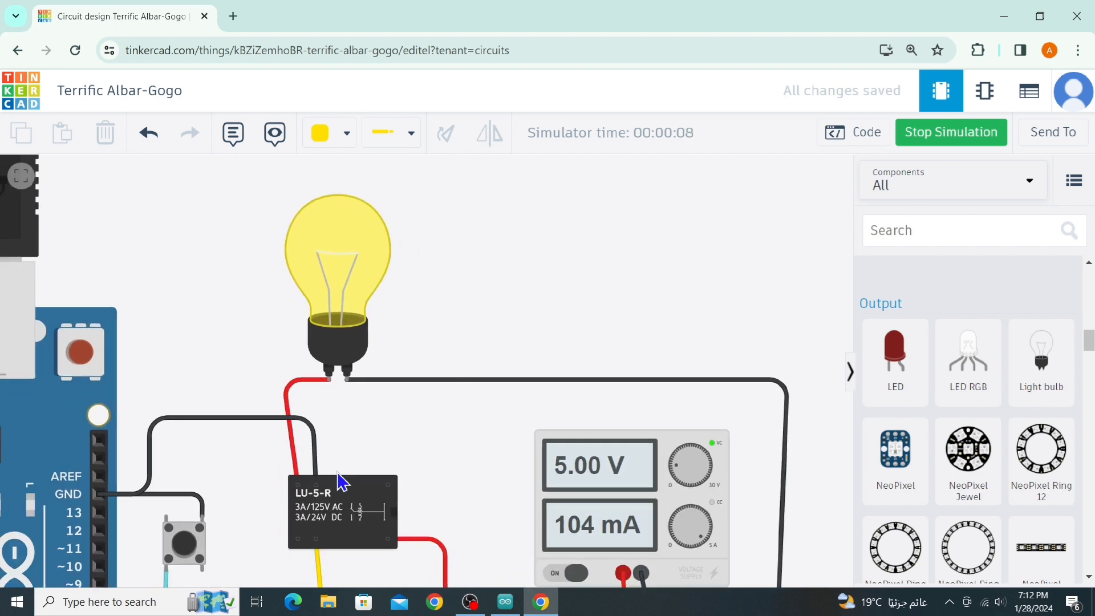
click(185, 542)
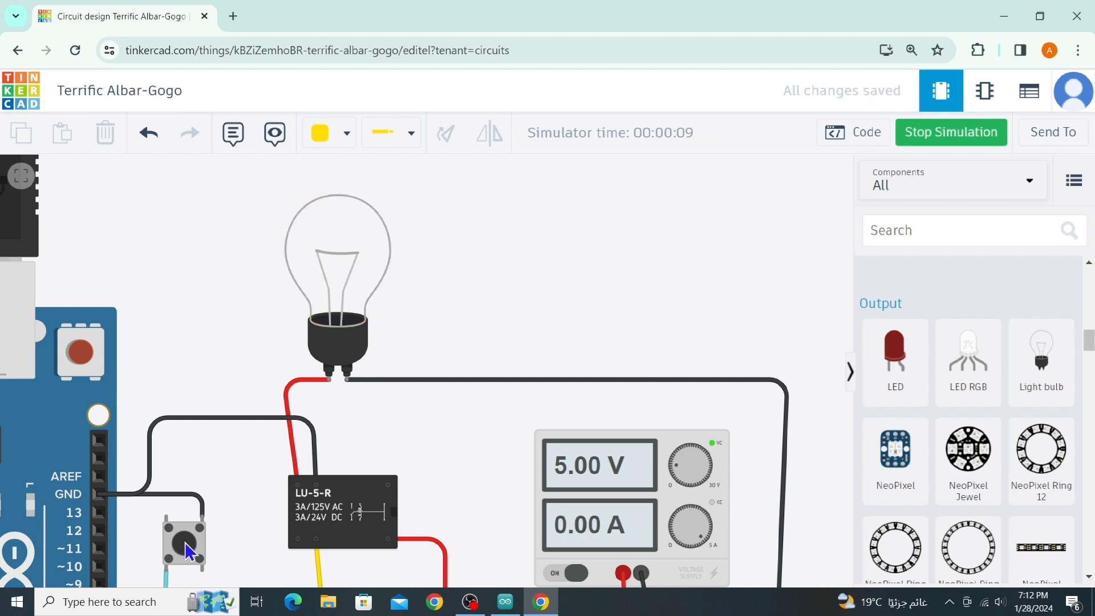
click(184, 541)
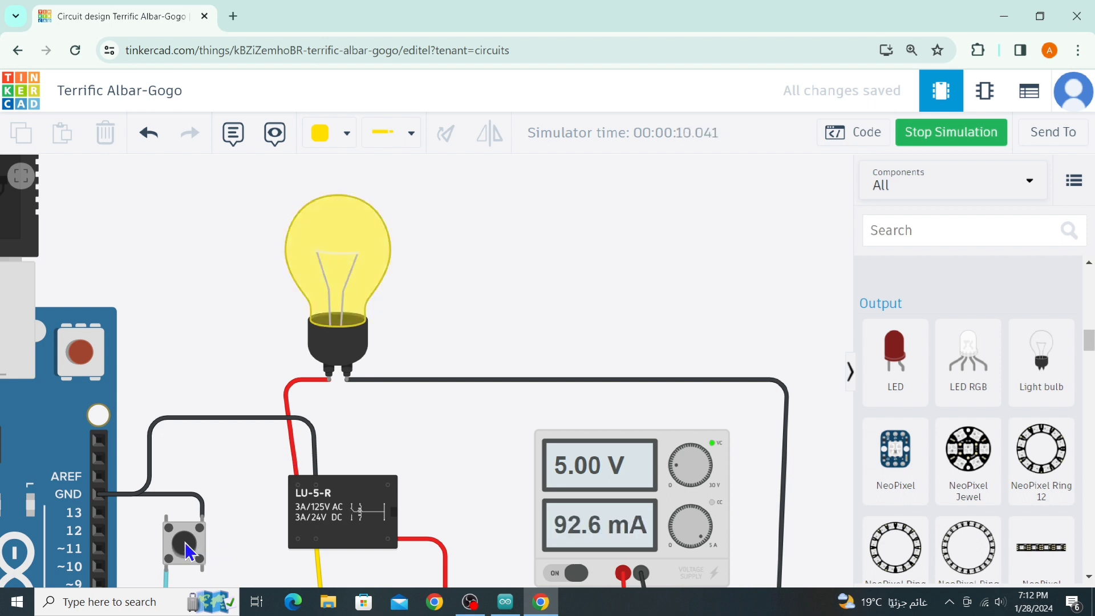
click(185, 542)
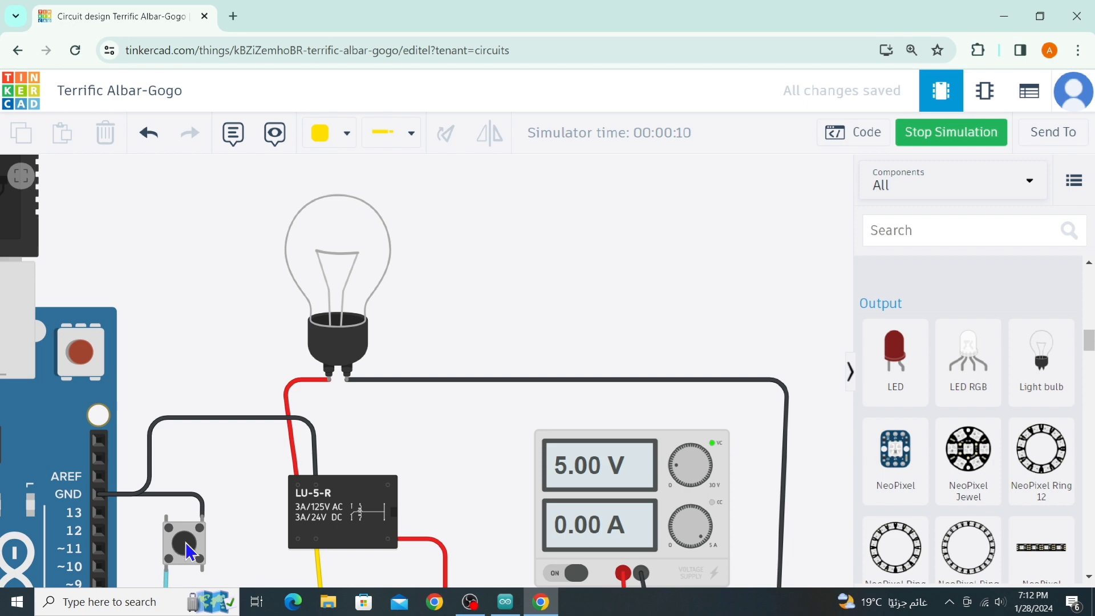
click(185, 542)
scroll(633, 257, down, 5)
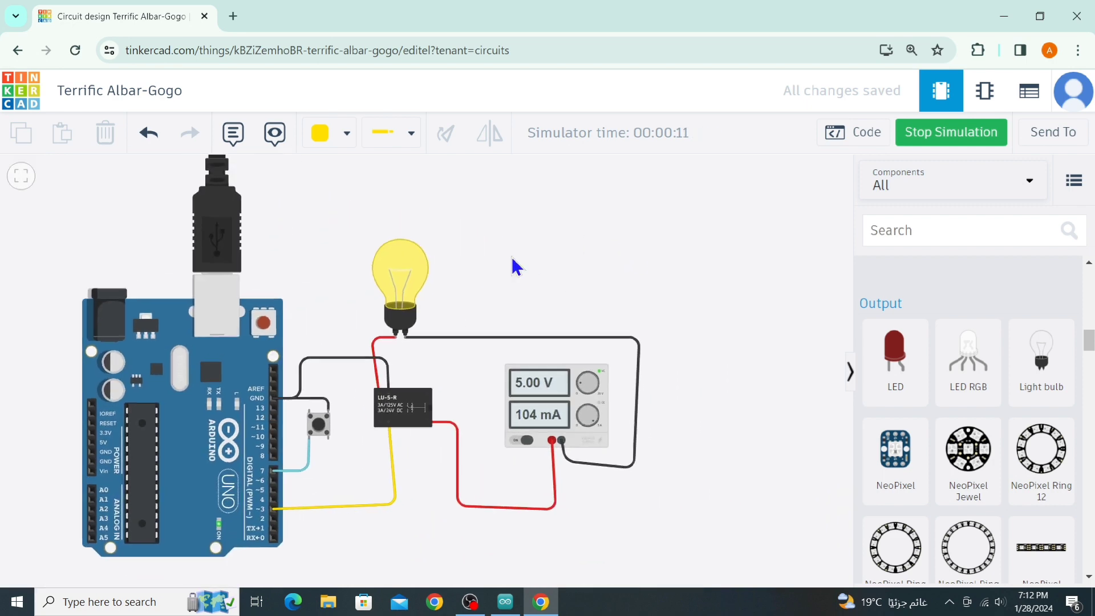
drag(516, 267, 447, 277)
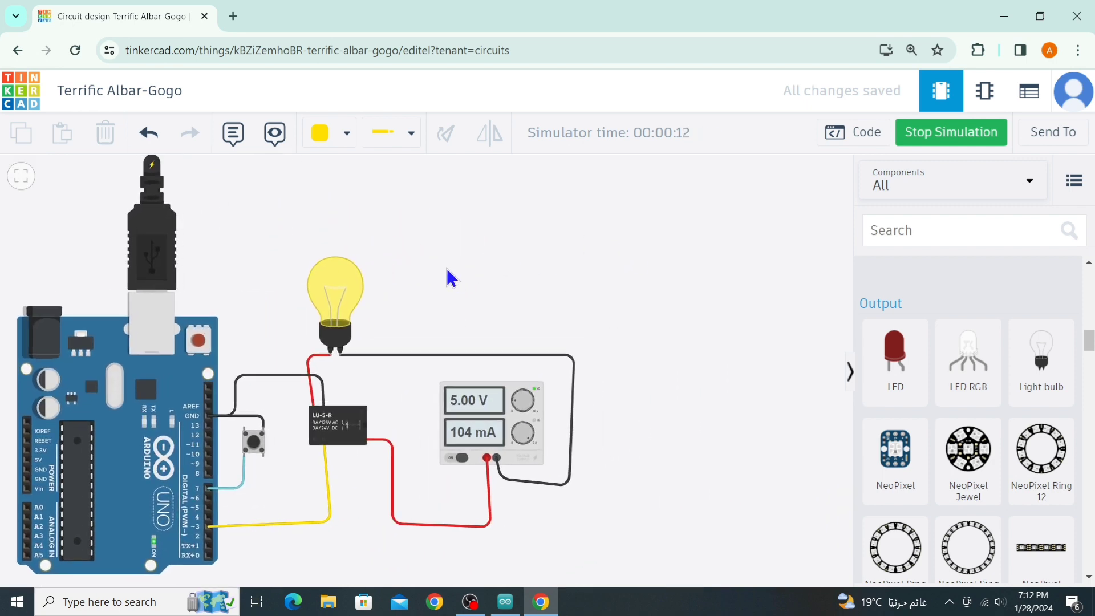
- Display the Arduino's running code beside the circuit, dismiss the debugger help and view the sketch from its first line
click(873, 134)
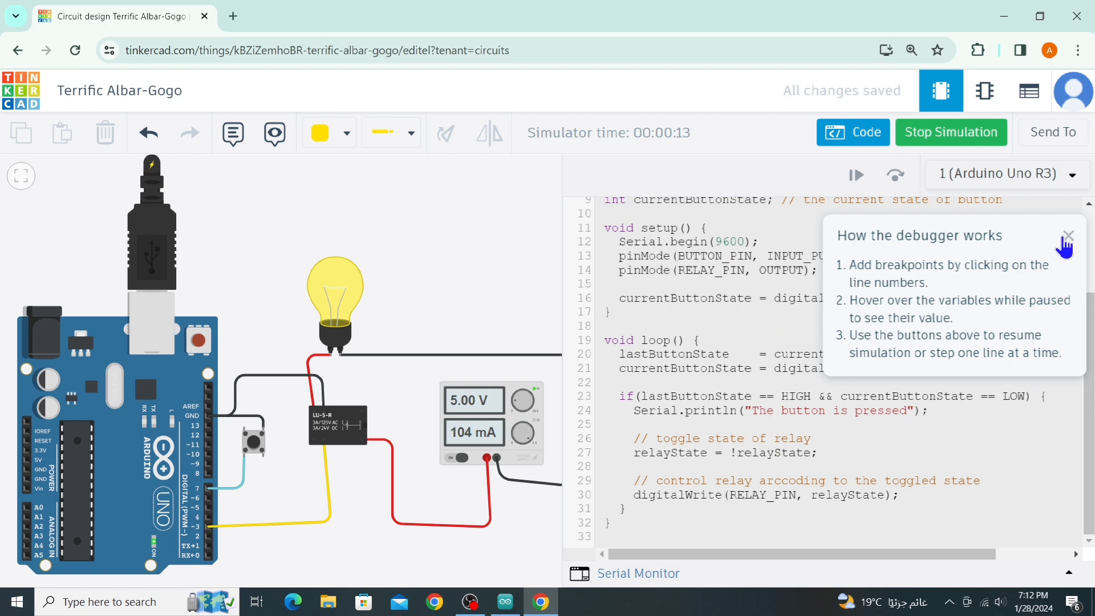
click(1067, 235)
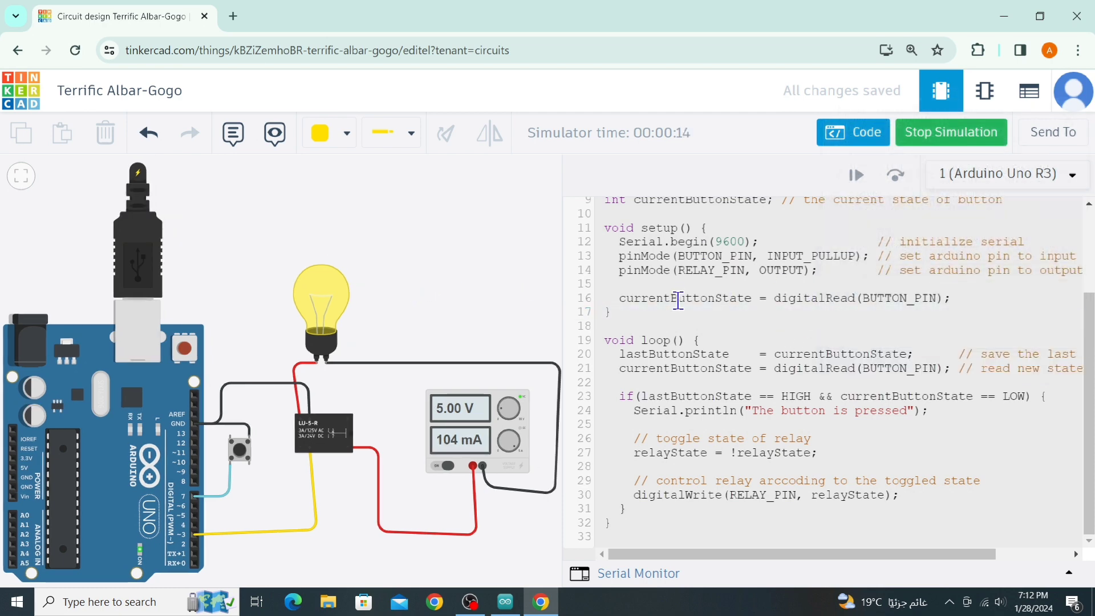
scroll(676, 300, up, 3)
- Toggle the light bulb with the pushbutton beside the code and open the Serial Monitor
click(244, 448)
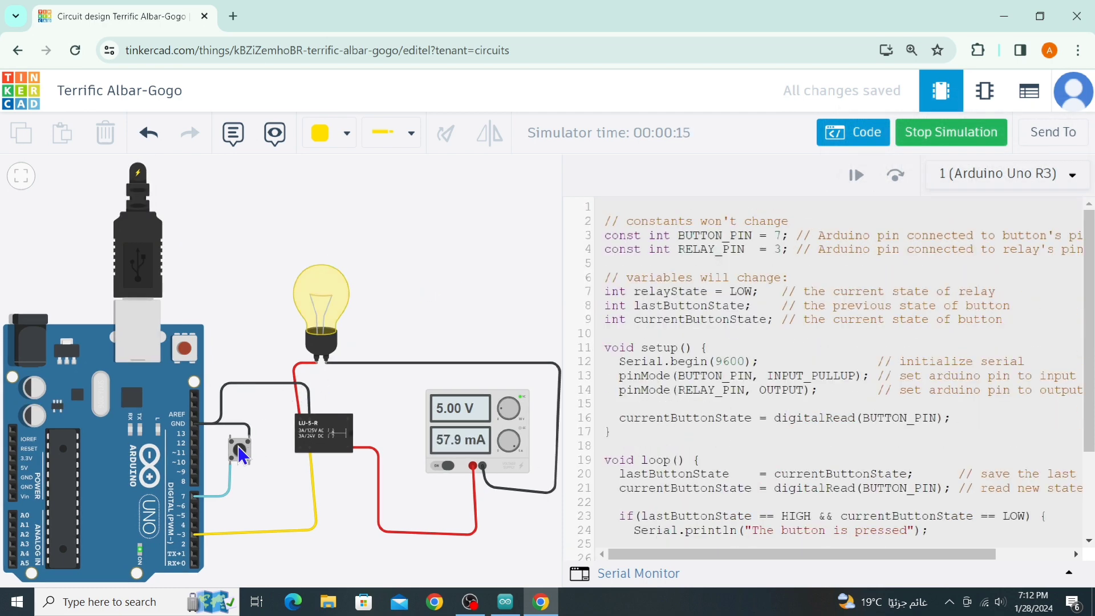
click(242, 453)
click(242, 453)
click(588, 577)
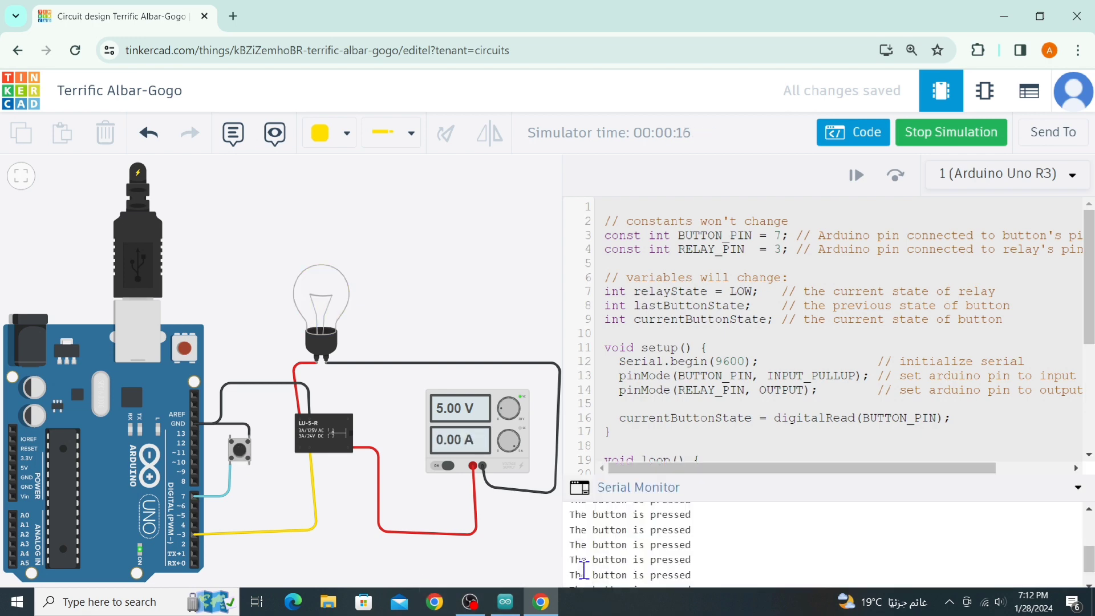
- Trigger the pushbutton repeatedly with the Serial Monitor open to check the printed messages against the bulb's switching
click(241, 455)
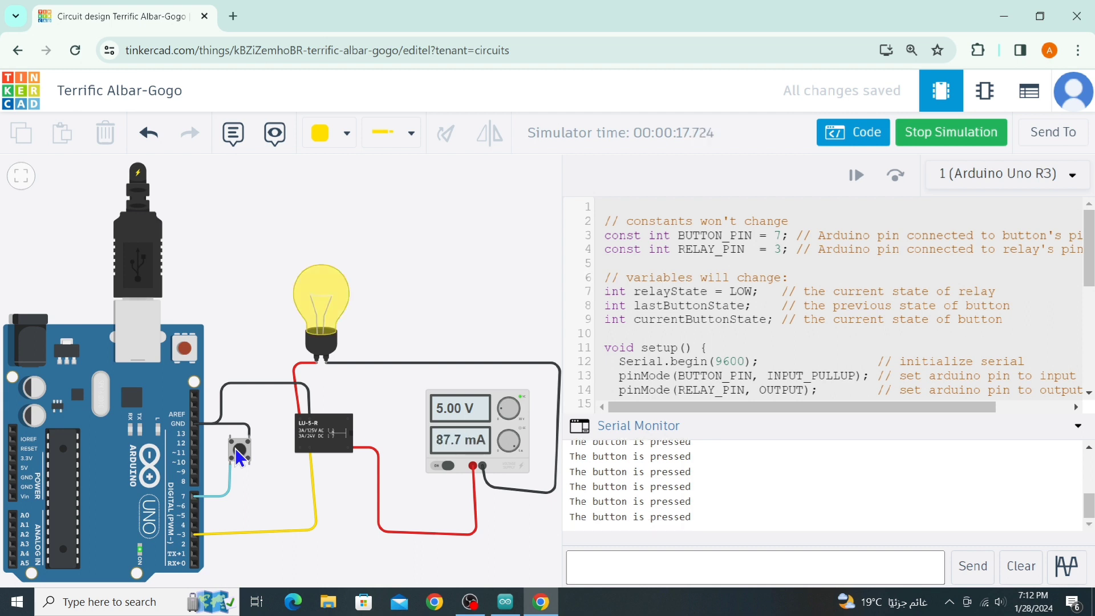
click(240, 457)
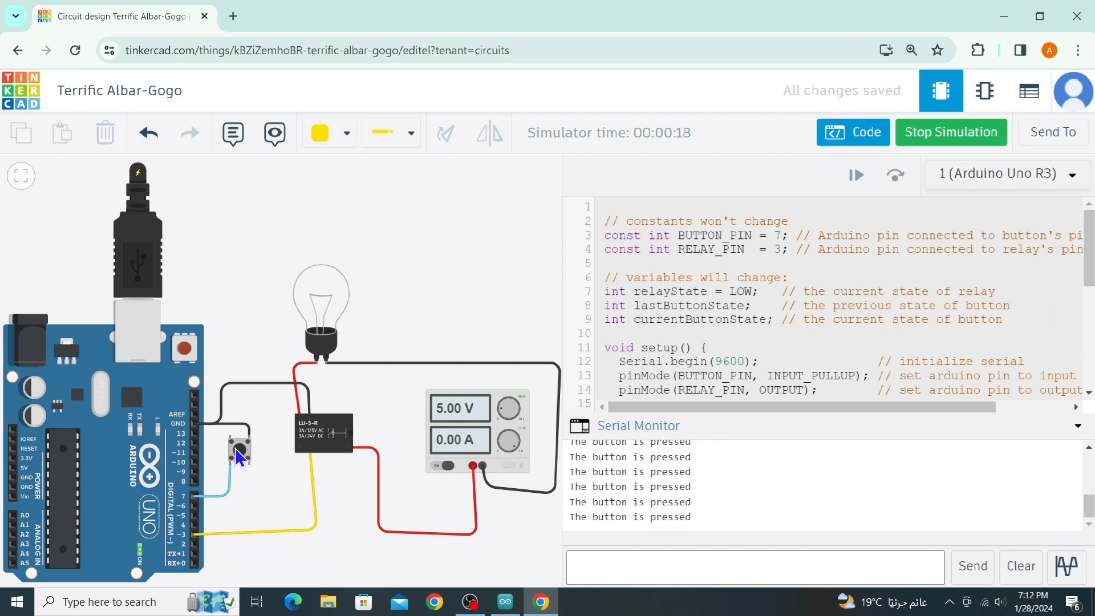
click(239, 457)
click(240, 456)
click(240, 456)
click(239, 458)
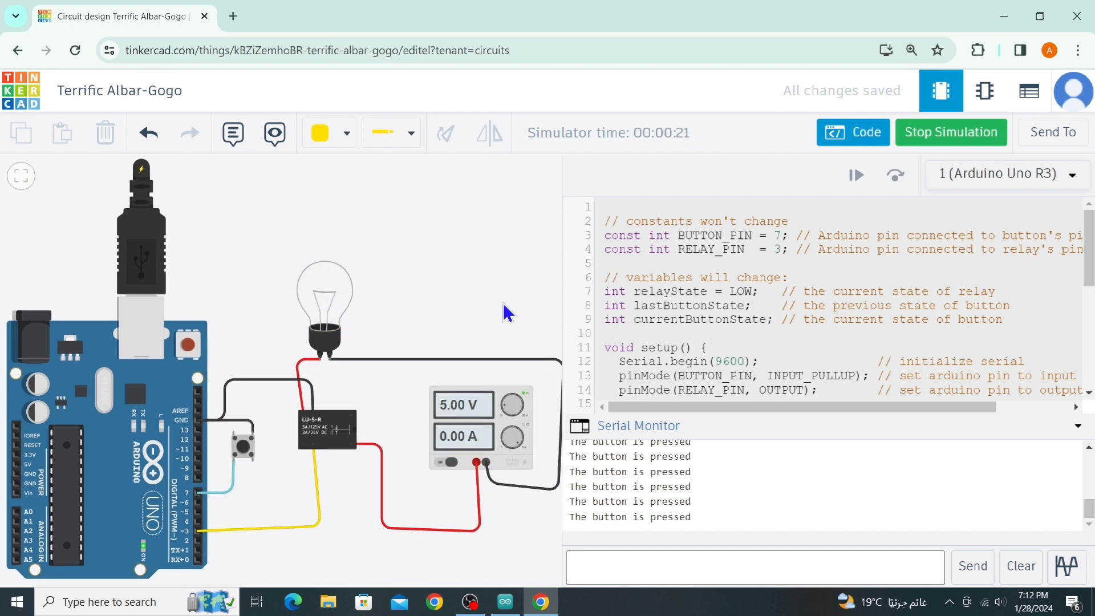
drag(506, 312, 531, 304)
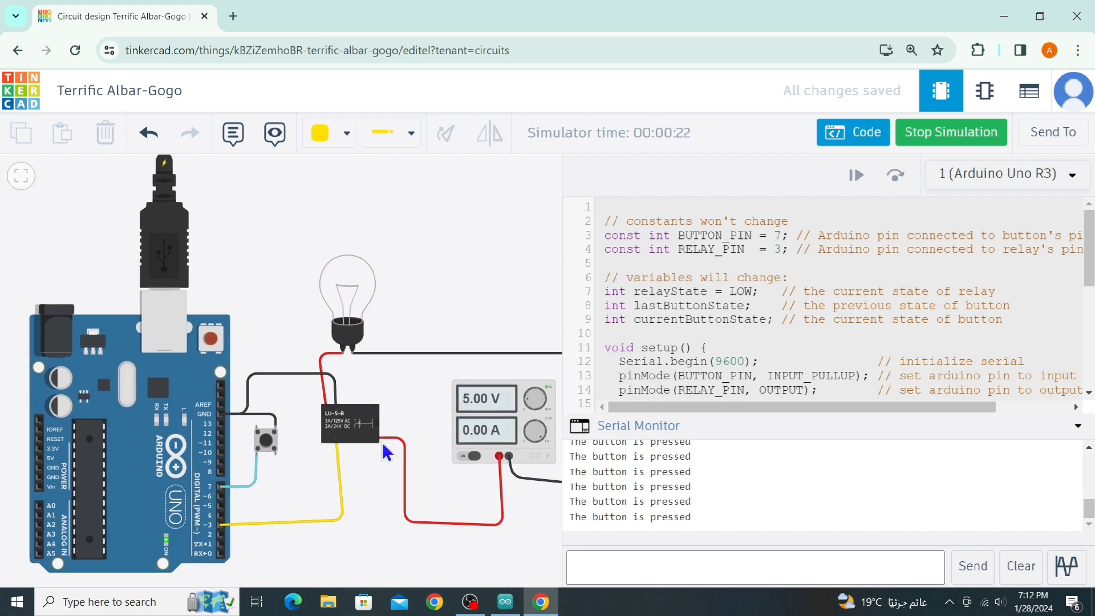
click(264, 448)
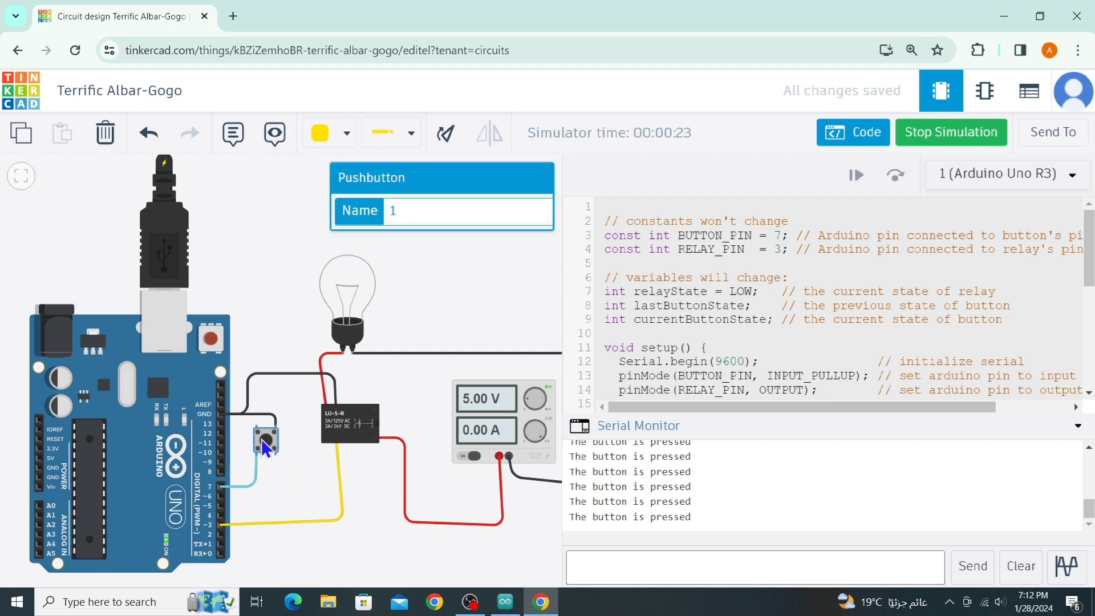
click(266, 451)
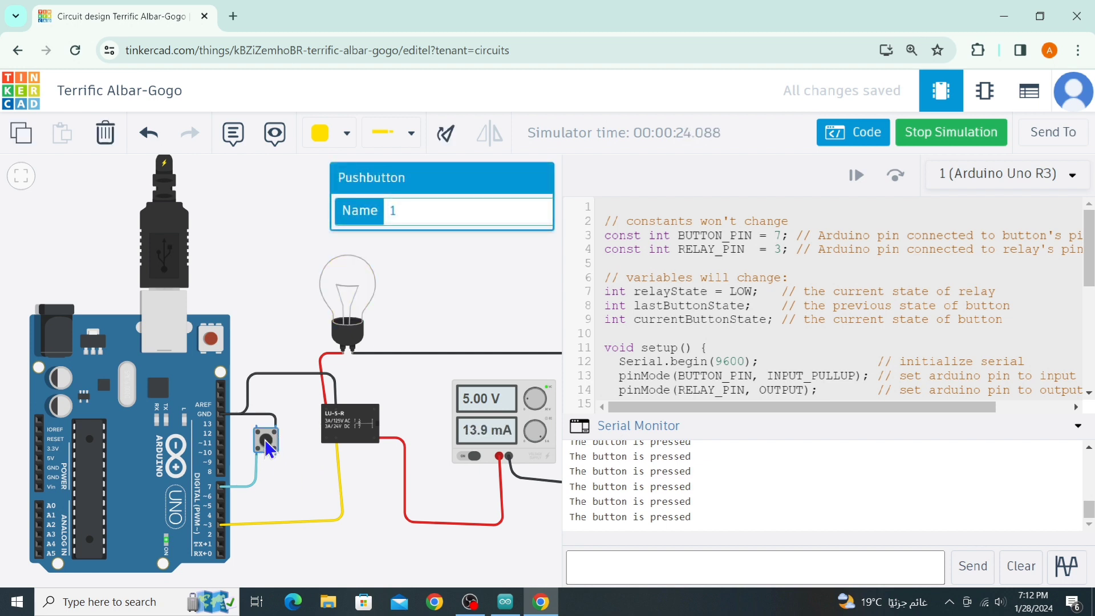
click(299, 435)
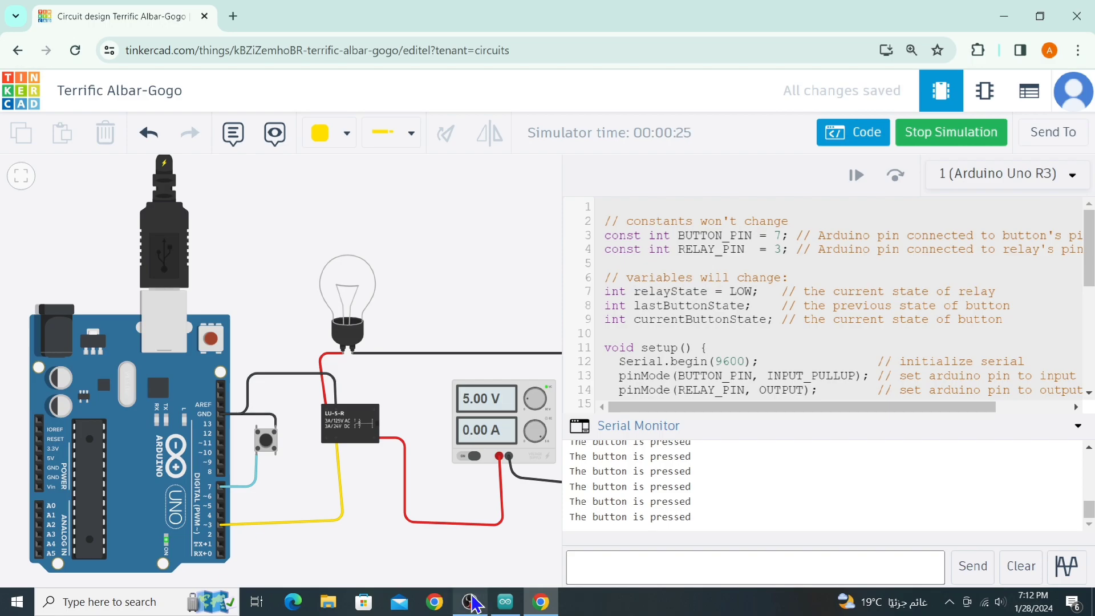